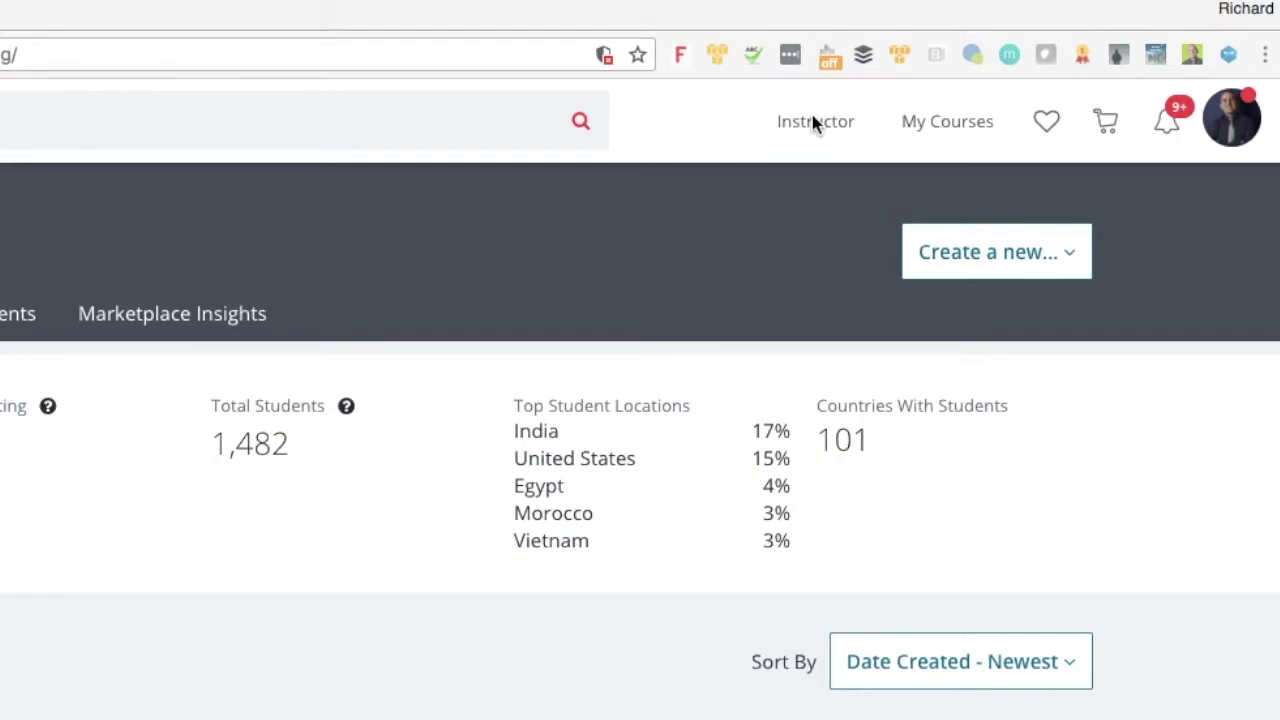
Open the Instructor Dashboard and start creating a new course
{"action": "mouse_move", "coordinate": [838, 130]}
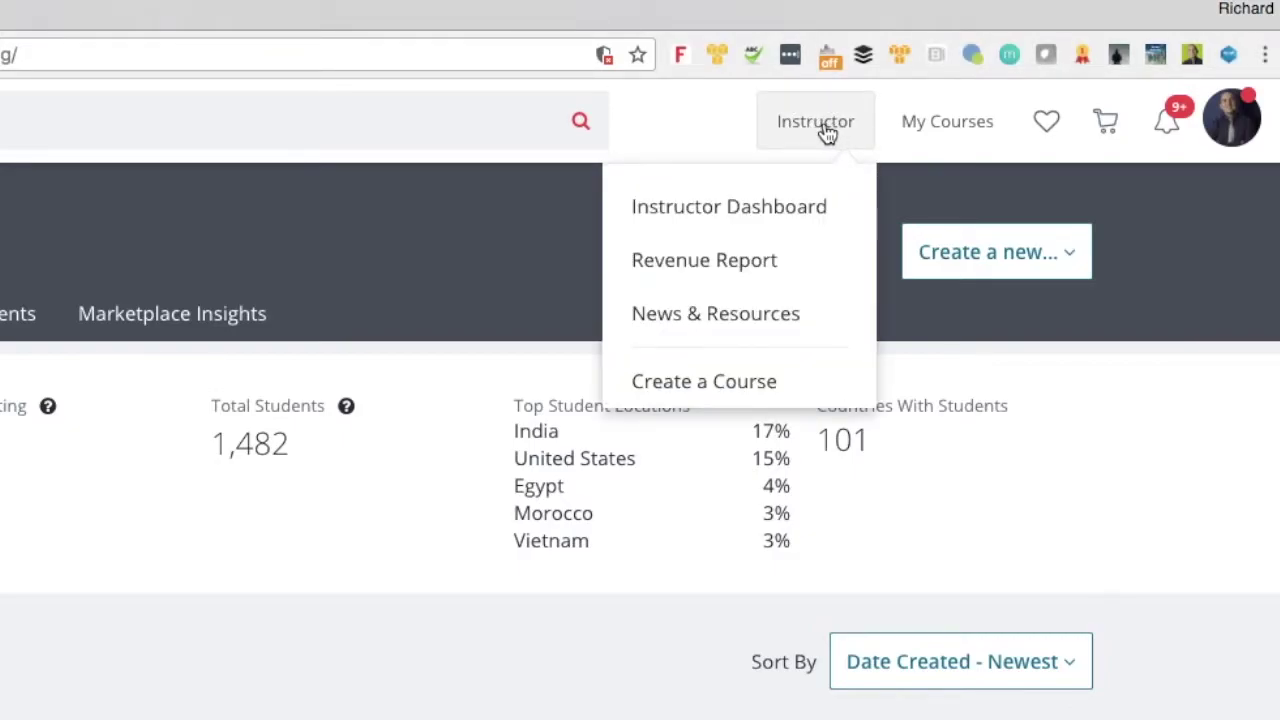
{"action": "left_click", "coordinate": [706, 212]}
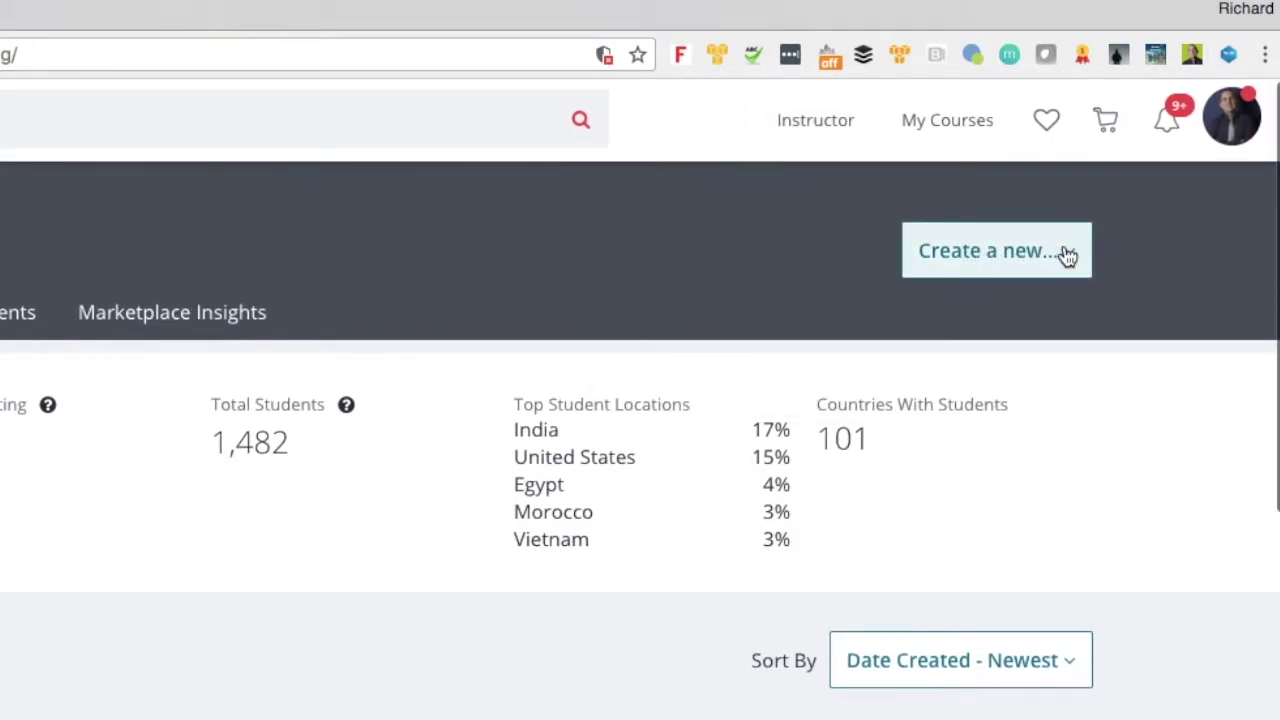
{"action": "left_click", "coordinate": [1030, 268]}
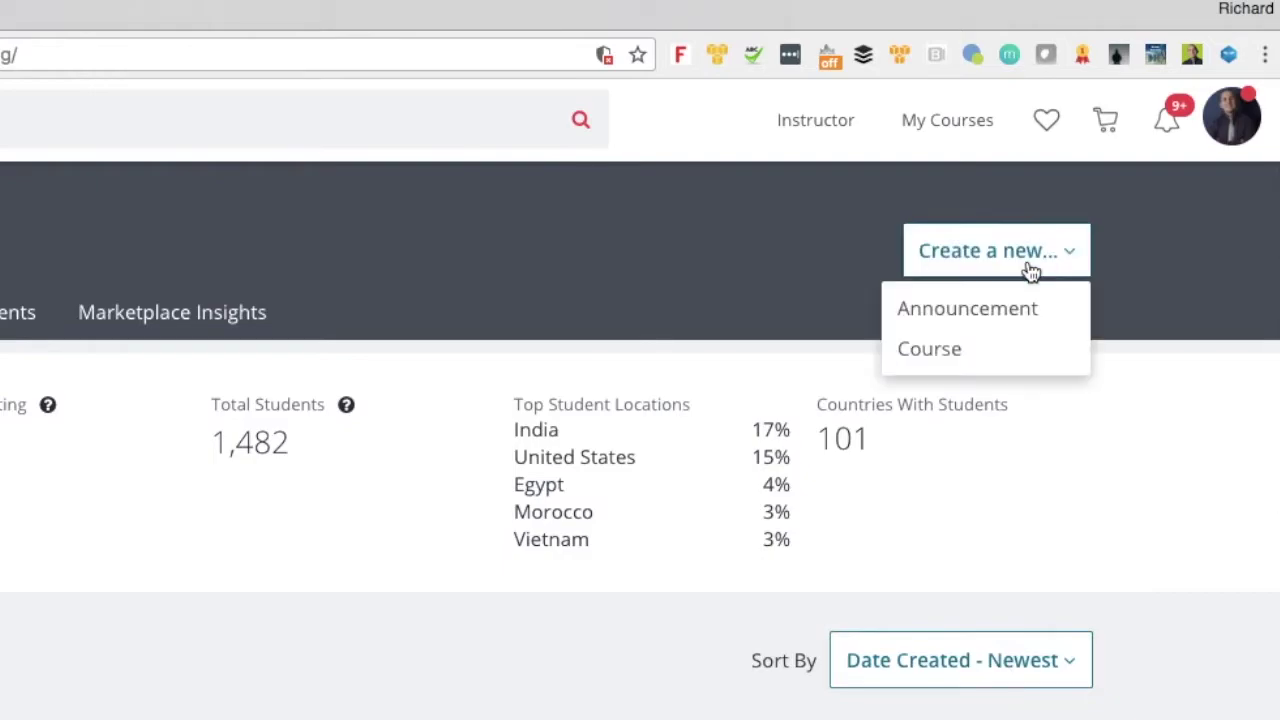
{"action": "left_click", "coordinate": [924, 350]}
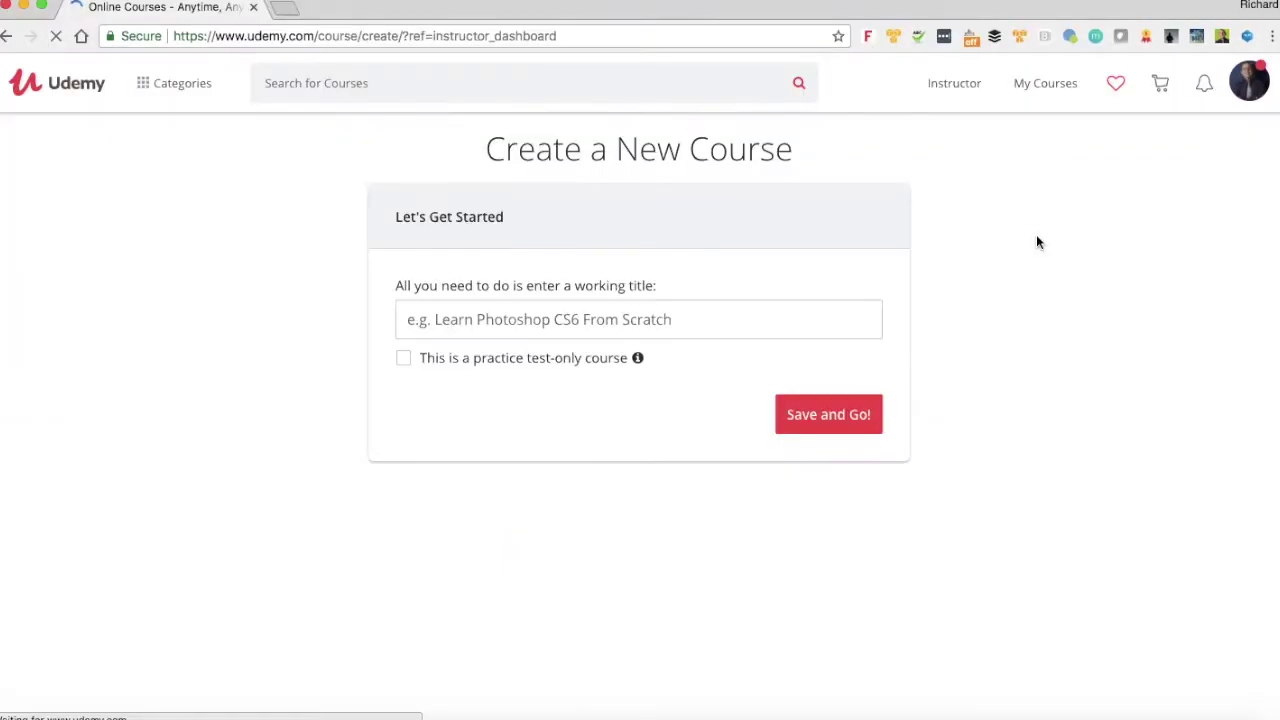
Create the course with the working title "Mindfulness for the busy people" and dismiss the Getting Started guide
{"action": "left_click", "coordinate": [472, 318]}
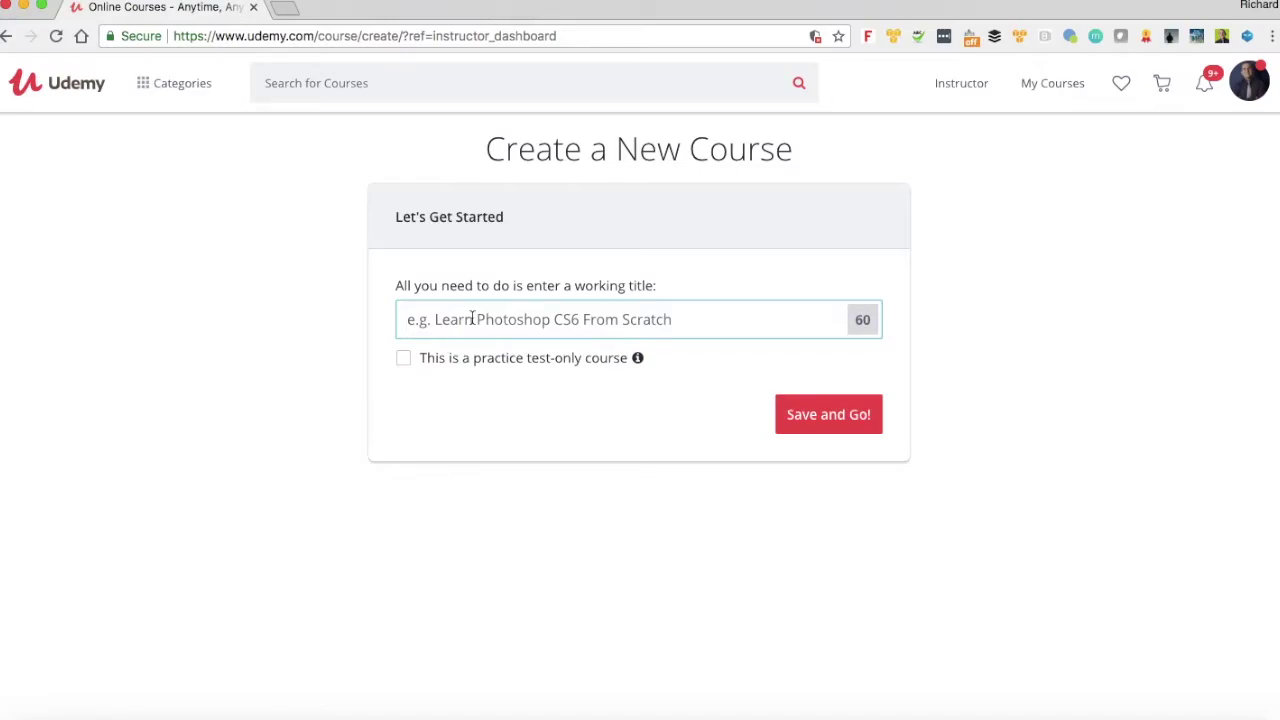
{"action": "type", "text": "Mindfu"}
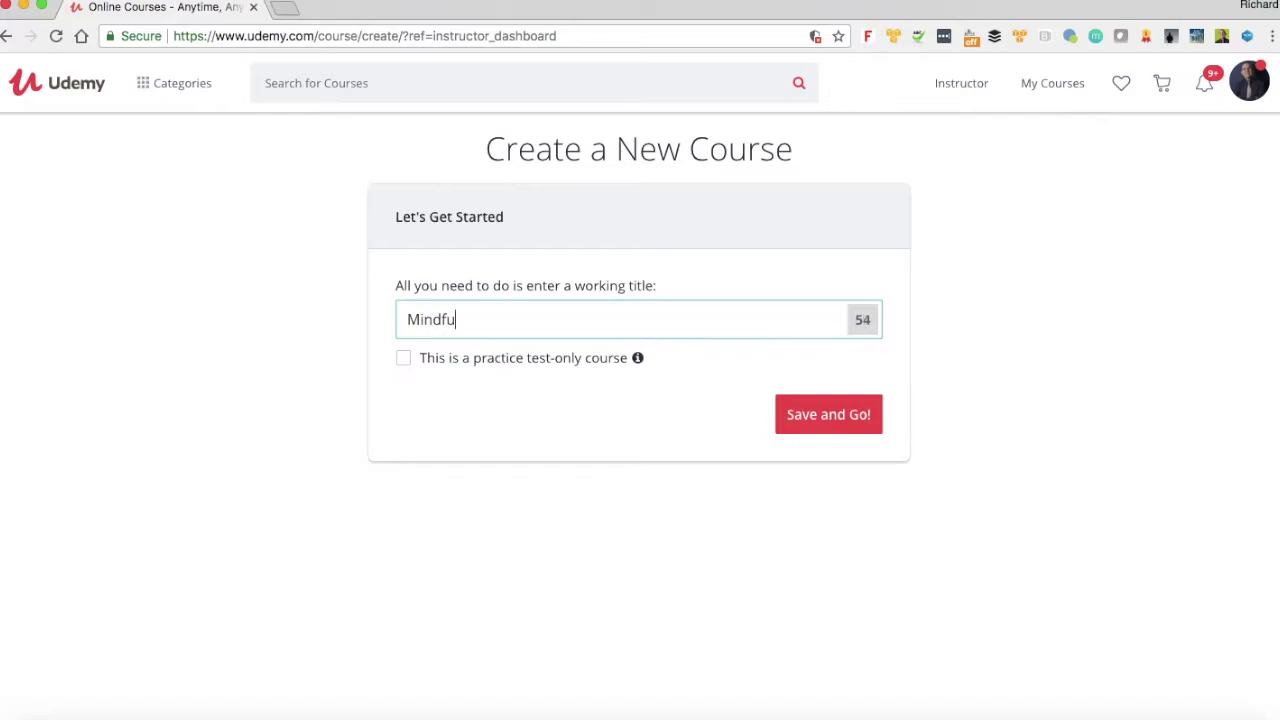
{"action": "type", "text": "lness for the busy people"}
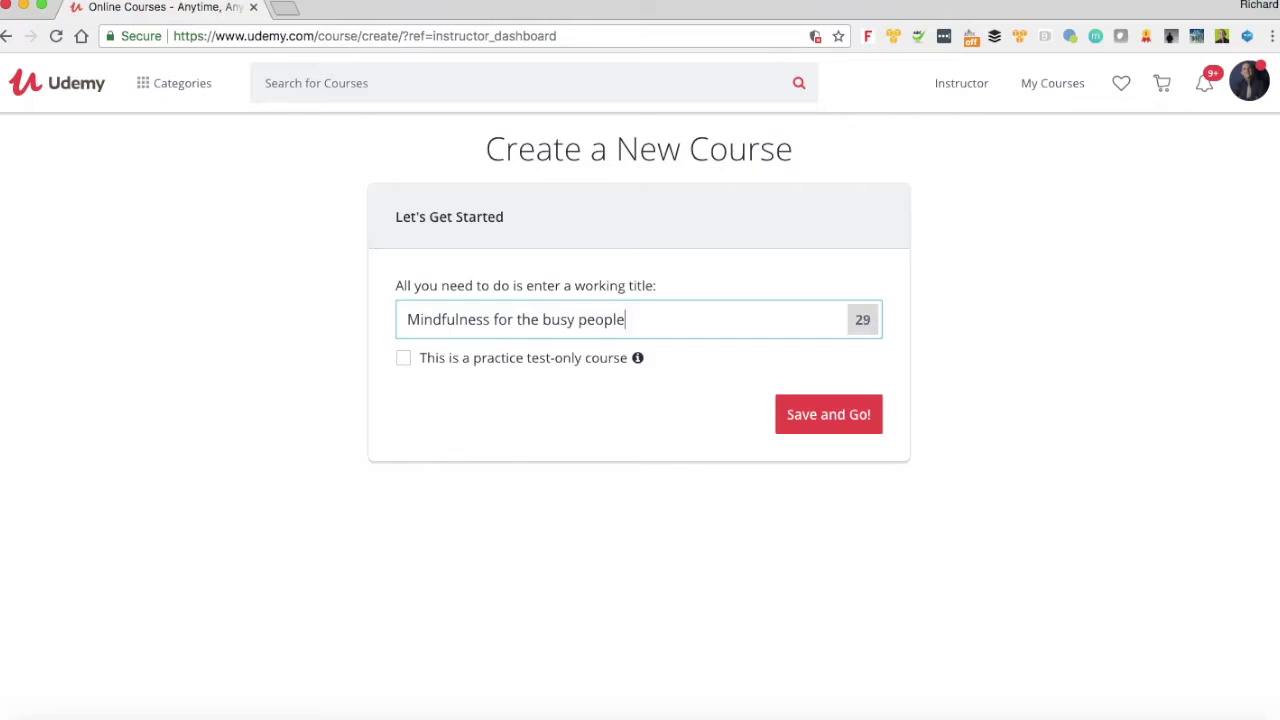
{"action": "left_click", "coordinate": [823, 416]}
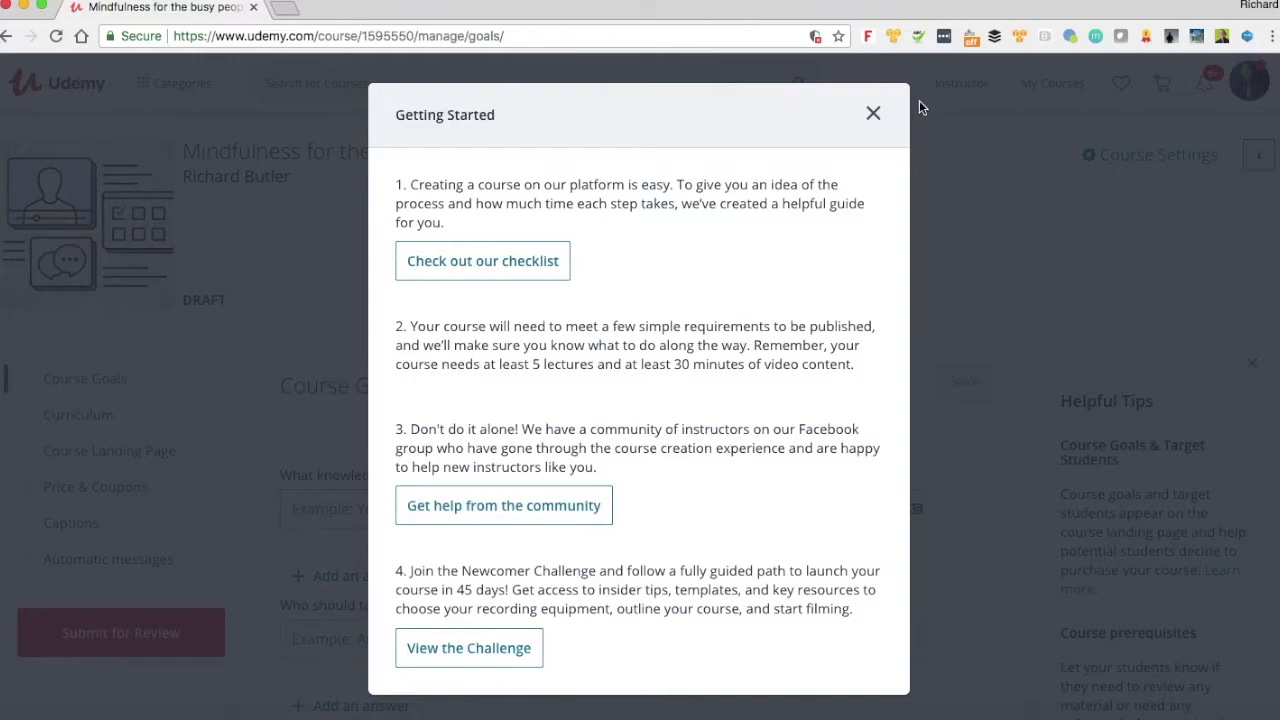
{"action": "left_click", "coordinate": [873, 115]}
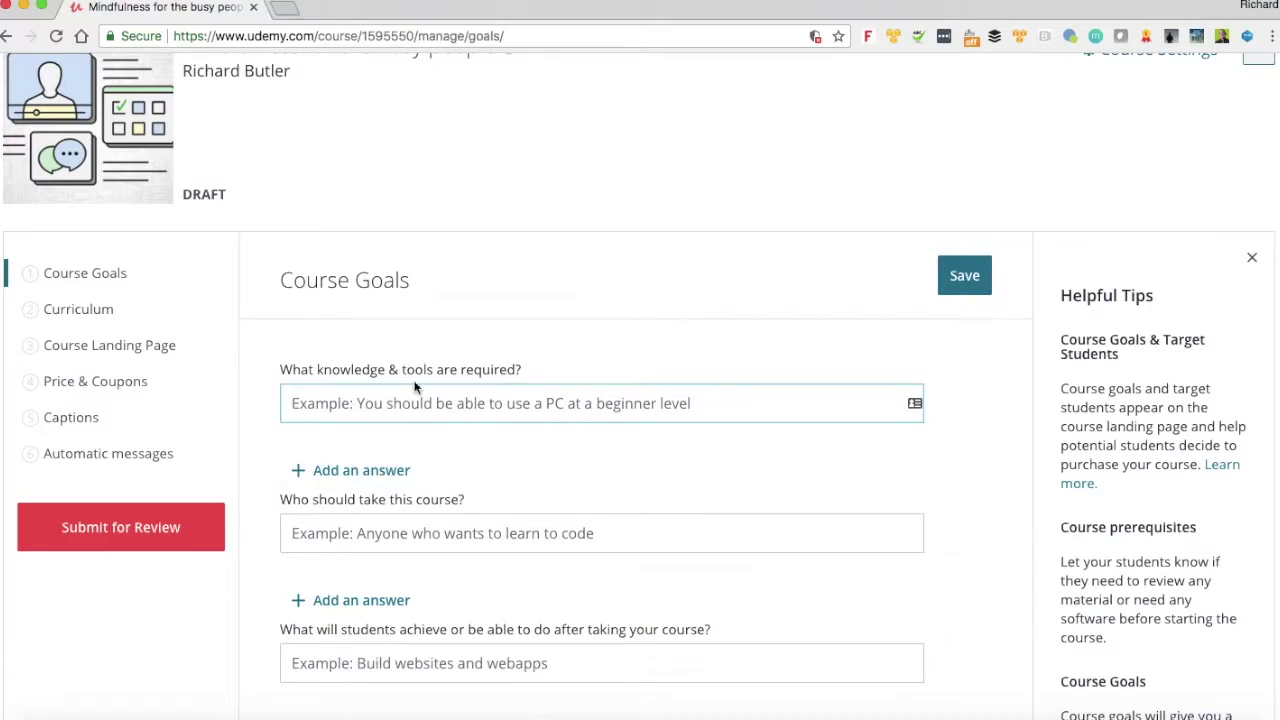
Fill in the course goals with the required knowledge, target students and learning outcomes for a mindfulness course, and save them
{"action": "scroll", "coordinate": [346, 397], "scroll_direction": "down", "scroll_amount": 2}
{"action": "scroll", "coordinate": [346, 397], "scroll_direction": "down", "scroll_amount": 4}
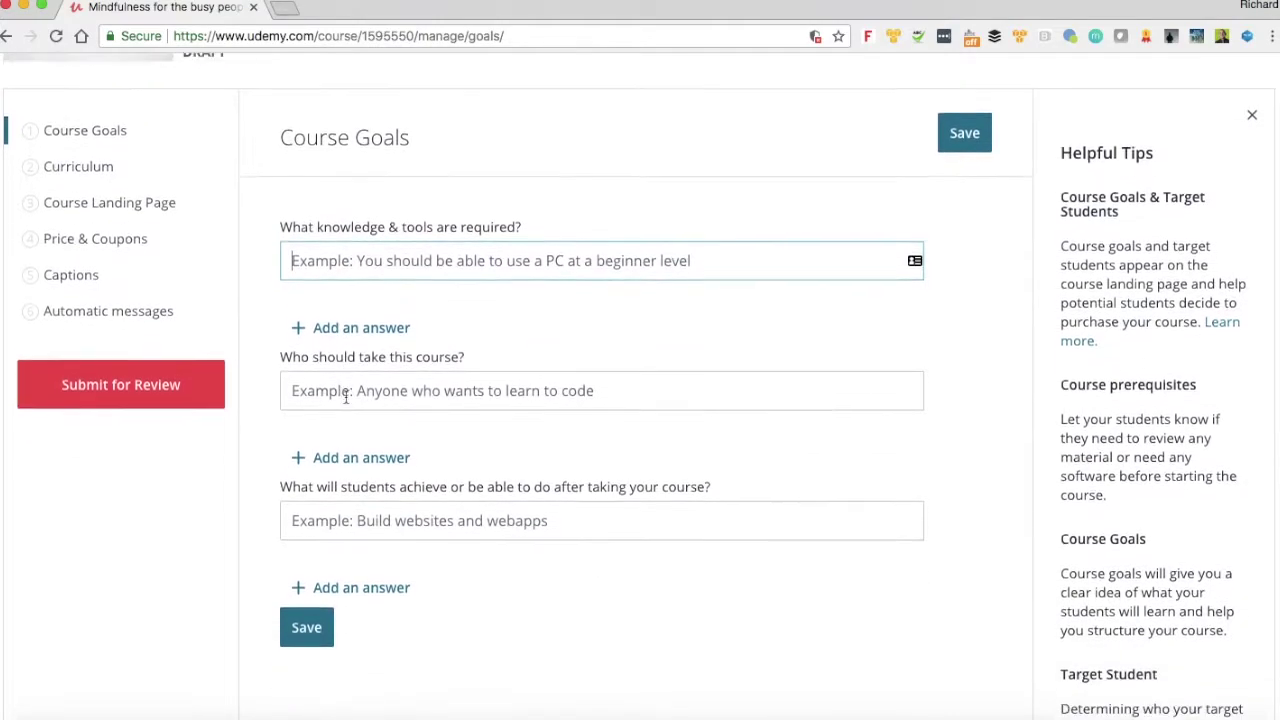
{"action": "scroll", "coordinate": [345, 395], "scroll_direction": "up", "scroll_amount": 3}
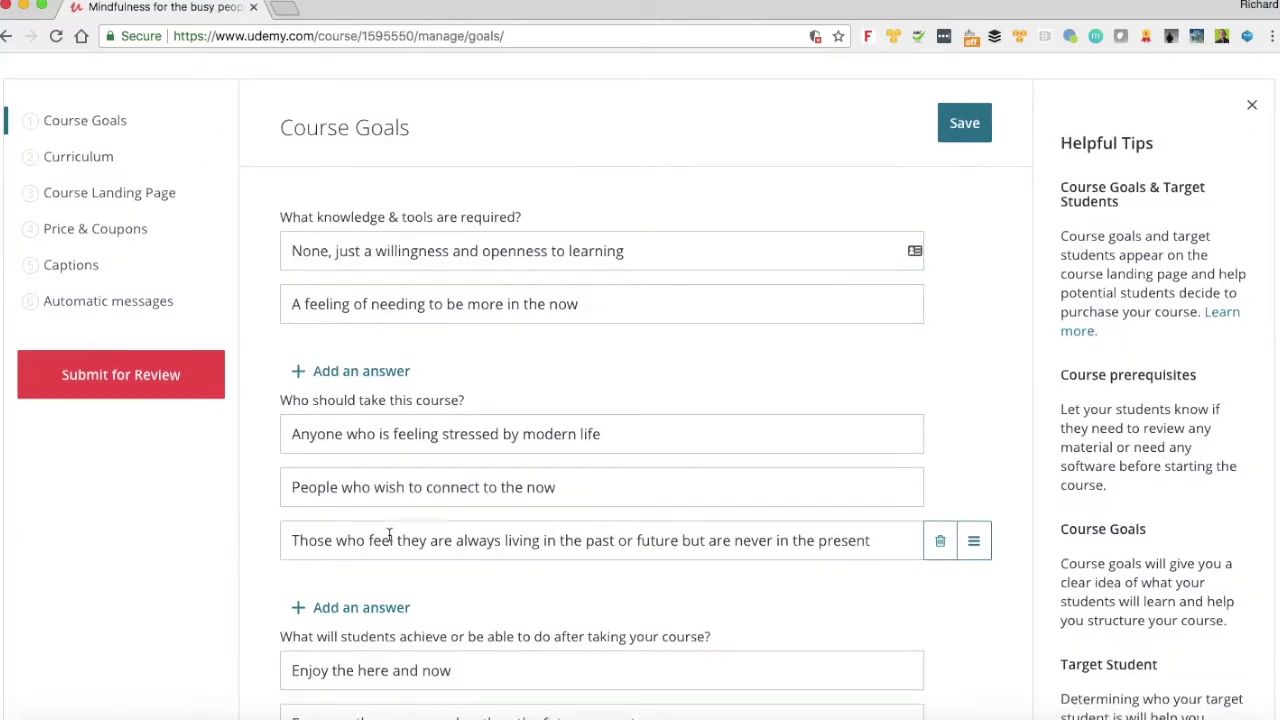
{"action": "scroll", "coordinate": [389, 534], "scroll_direction": "down", "scroll_amount": 1}
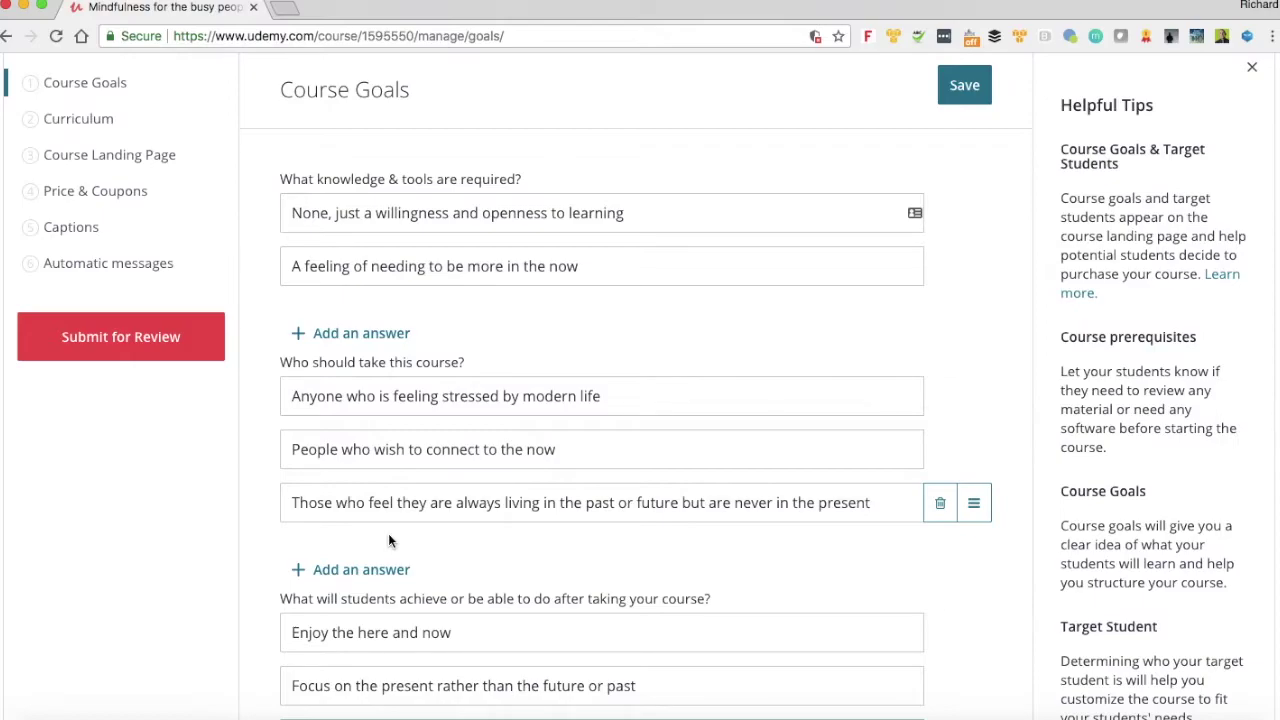
{"action": "scroll", "coordinate": [388, 533], "scroll_direction": "down", "scroll_amount": 2}
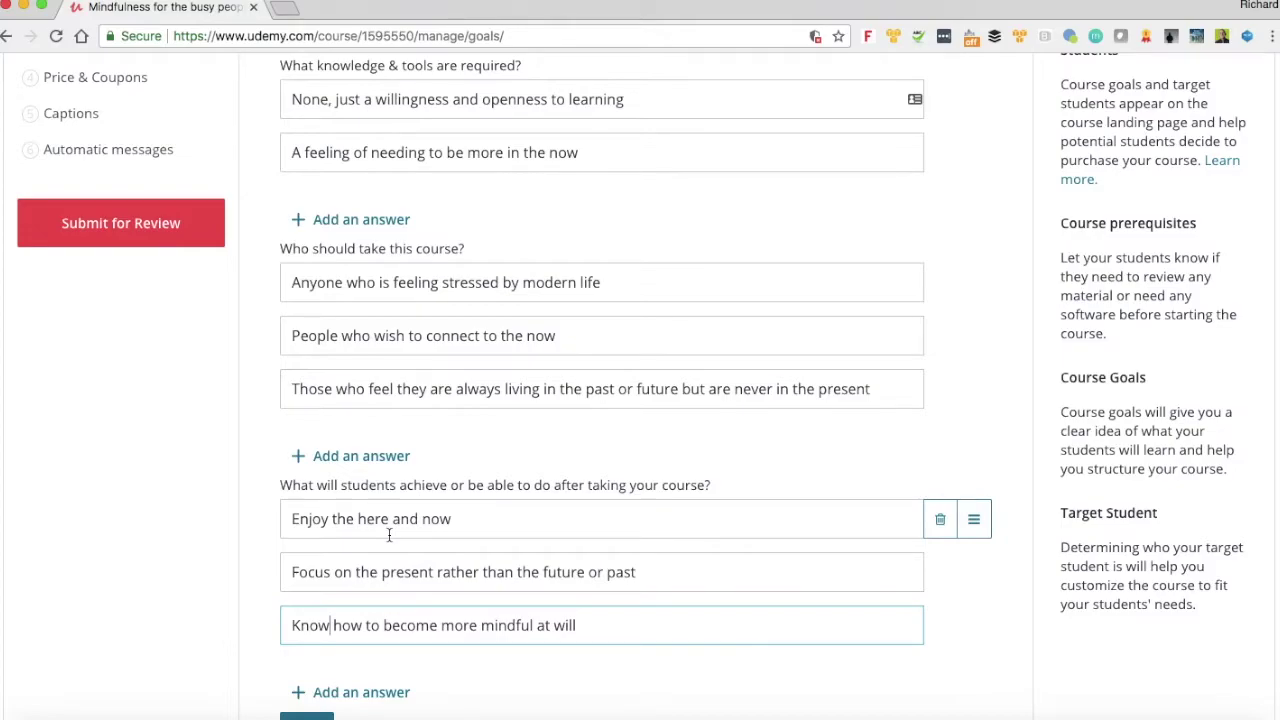
{"action": "scroll", "coordinate": [389, 535], "scroll_direction": "up", "scroll_amount": 5}
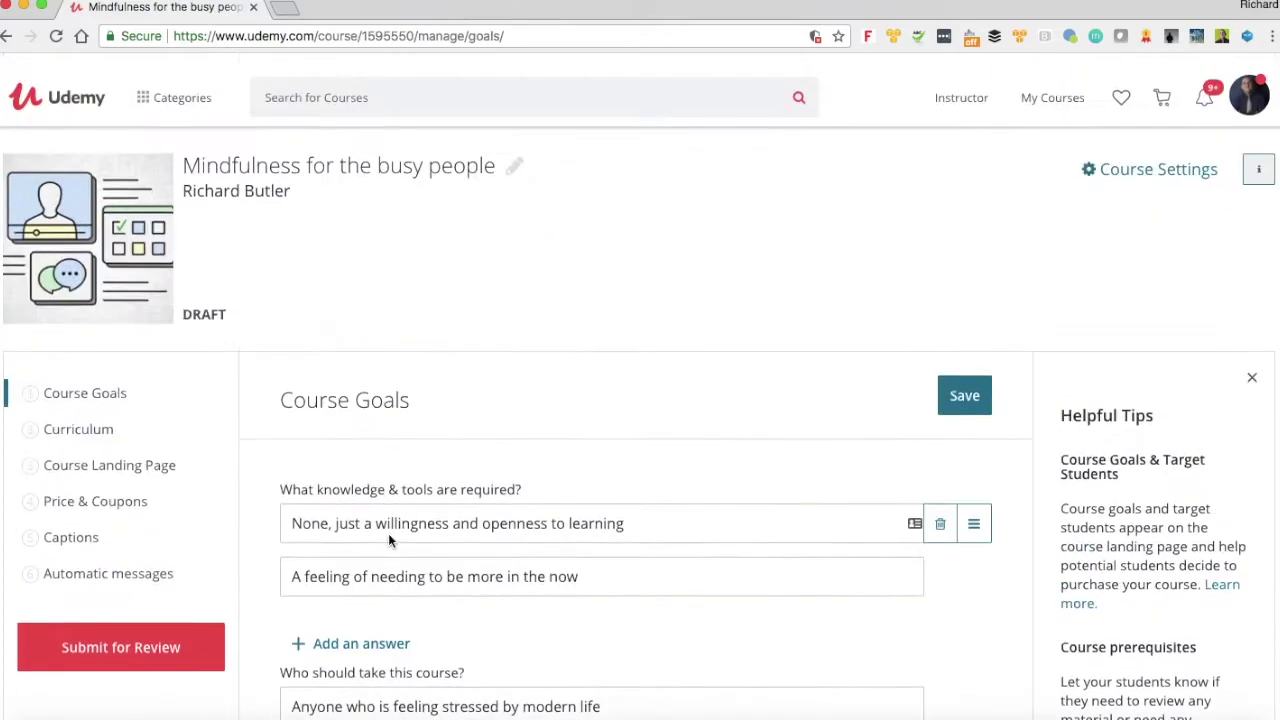
{"action": "left_click", "coordinate": [968, 382]}
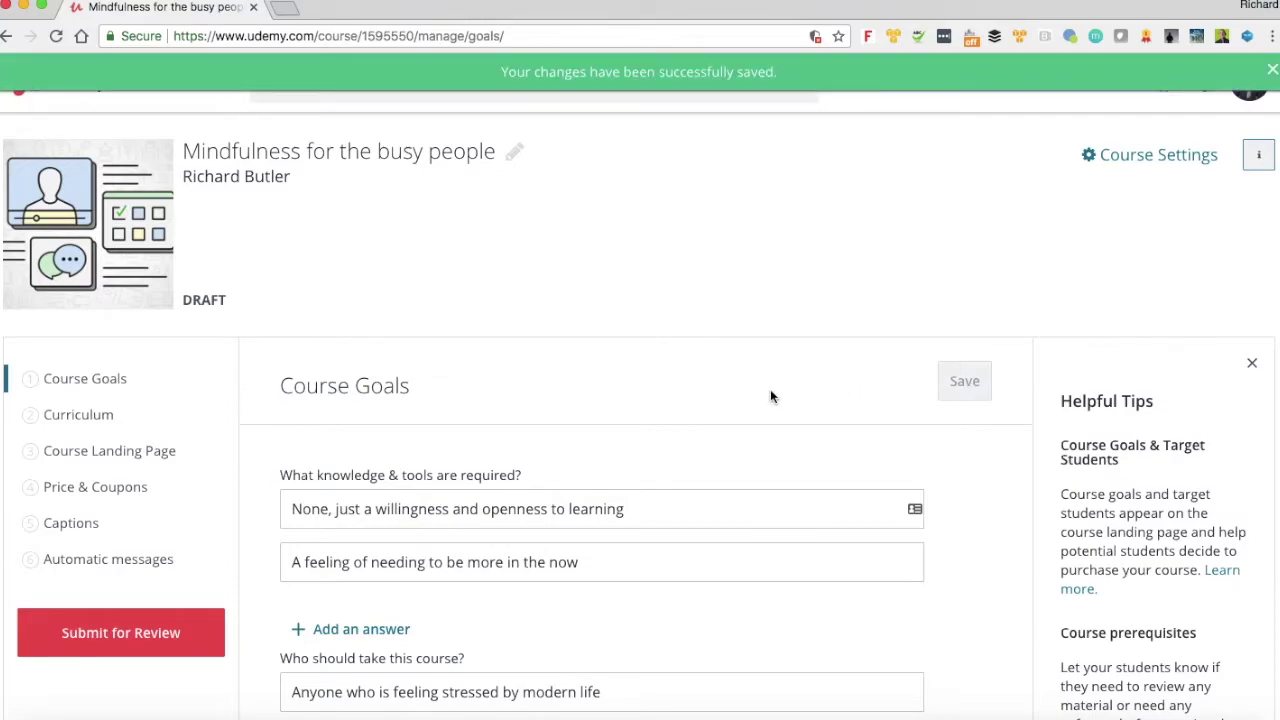
Open the course curriculum, look up section 01 in the Pages course outline, and return to the Udemy curriculum
{"action": "left_click", "coordinate": [78, 414]}
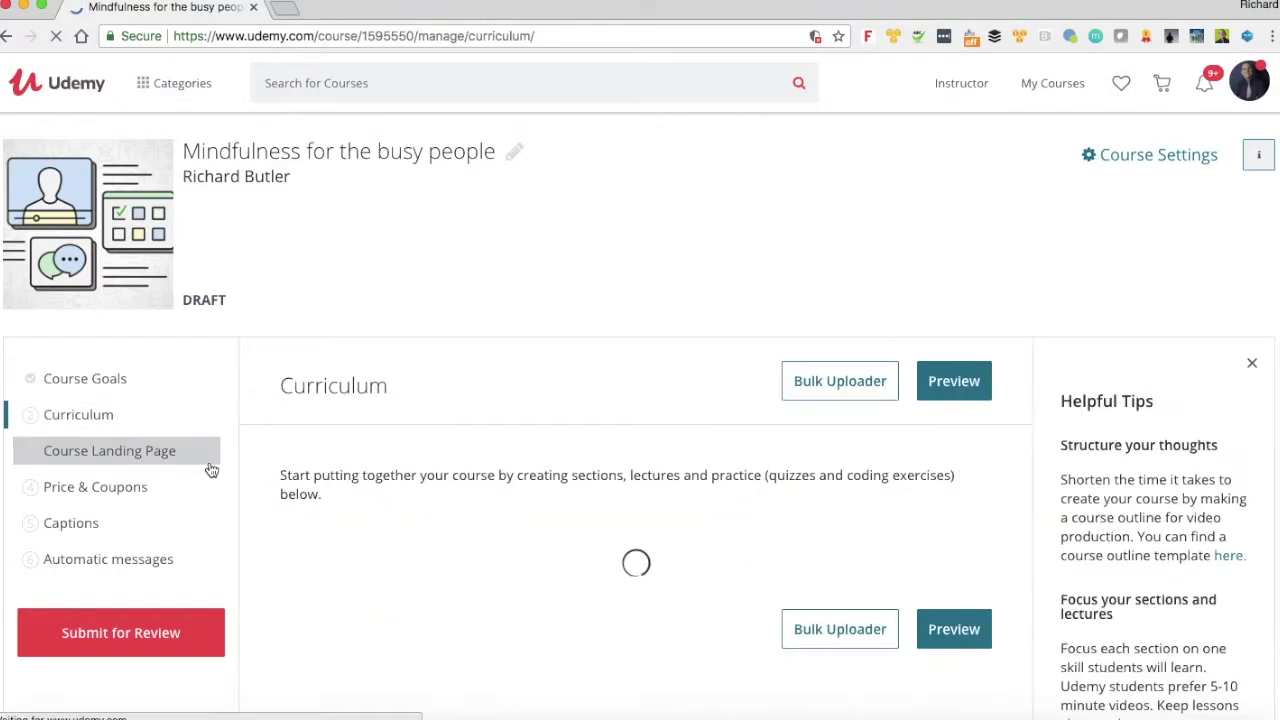
{"action": "scroll", "coordinate": [729, 421], "scroll_direction": "down", "scroll_amount": 3}
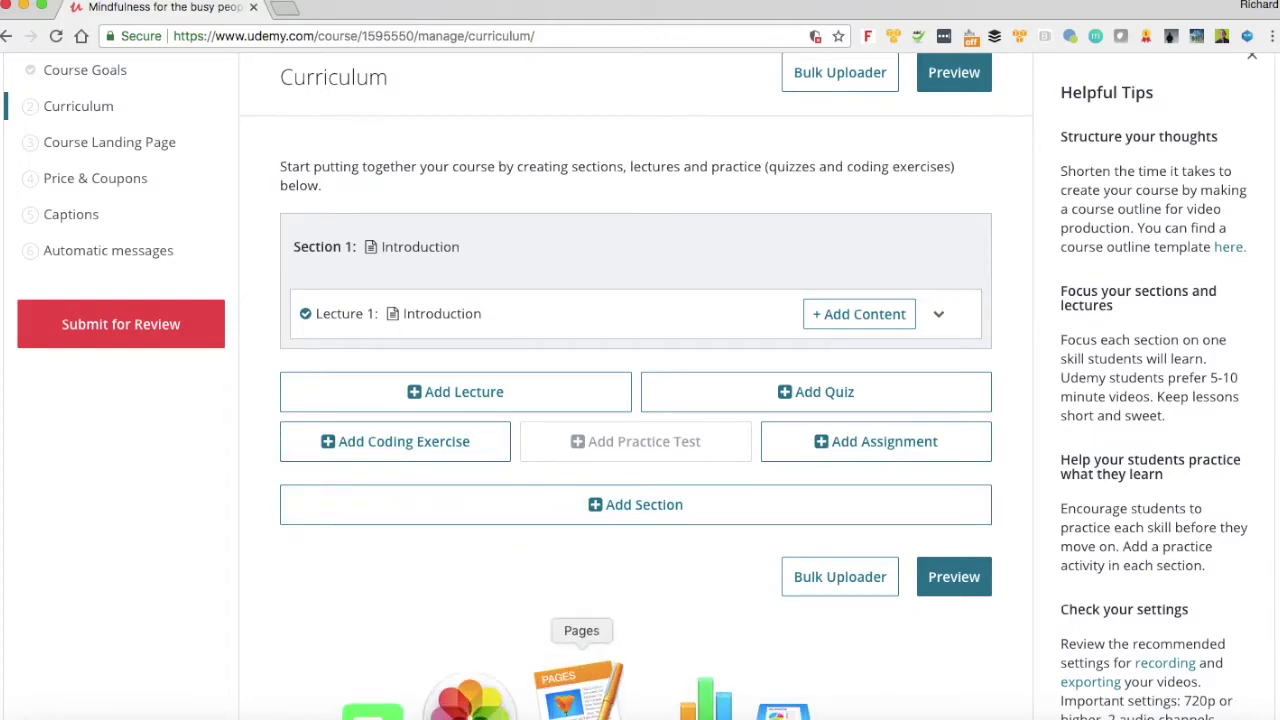
{"action": "left_click", "coordinate": [583, 692]}
{"action": "scroll", "coordinate": [596, 537], "scroll_direction": "up", "scroll_amount": 20}
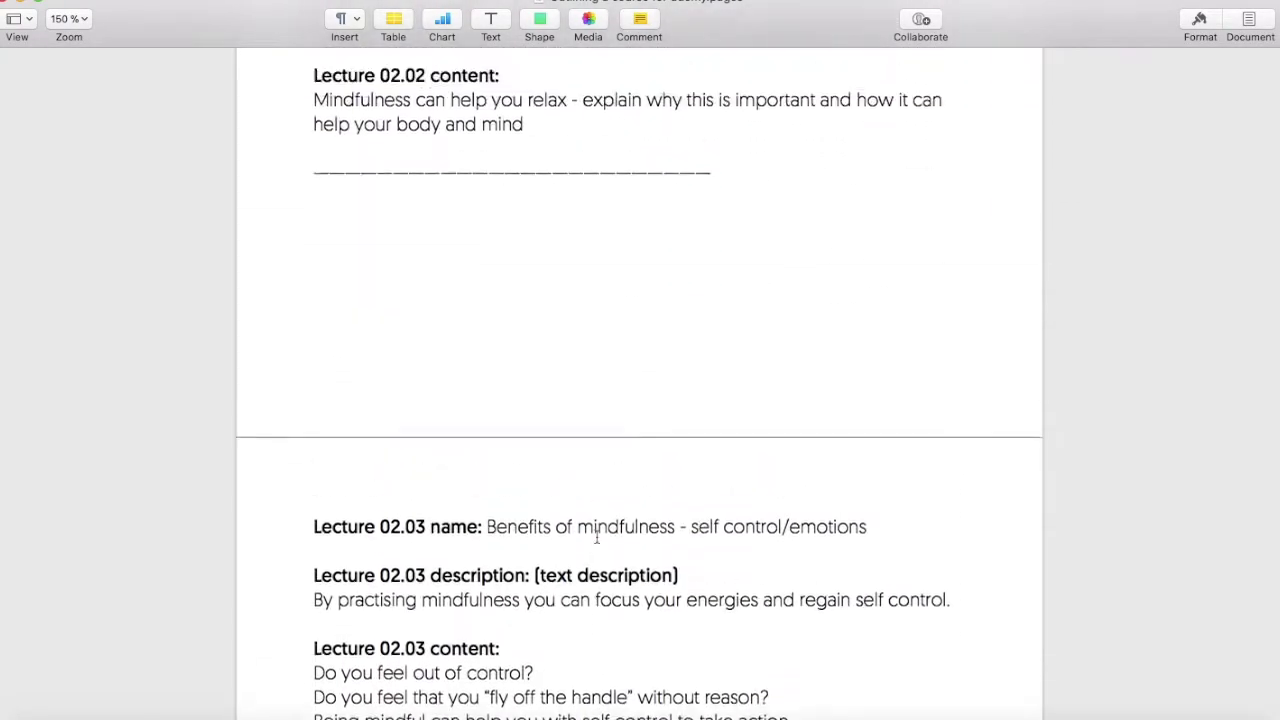
{"action": "scroll", "coordinate": [596, 537], "scroll_direction": "up", "scroll_amount": 15}
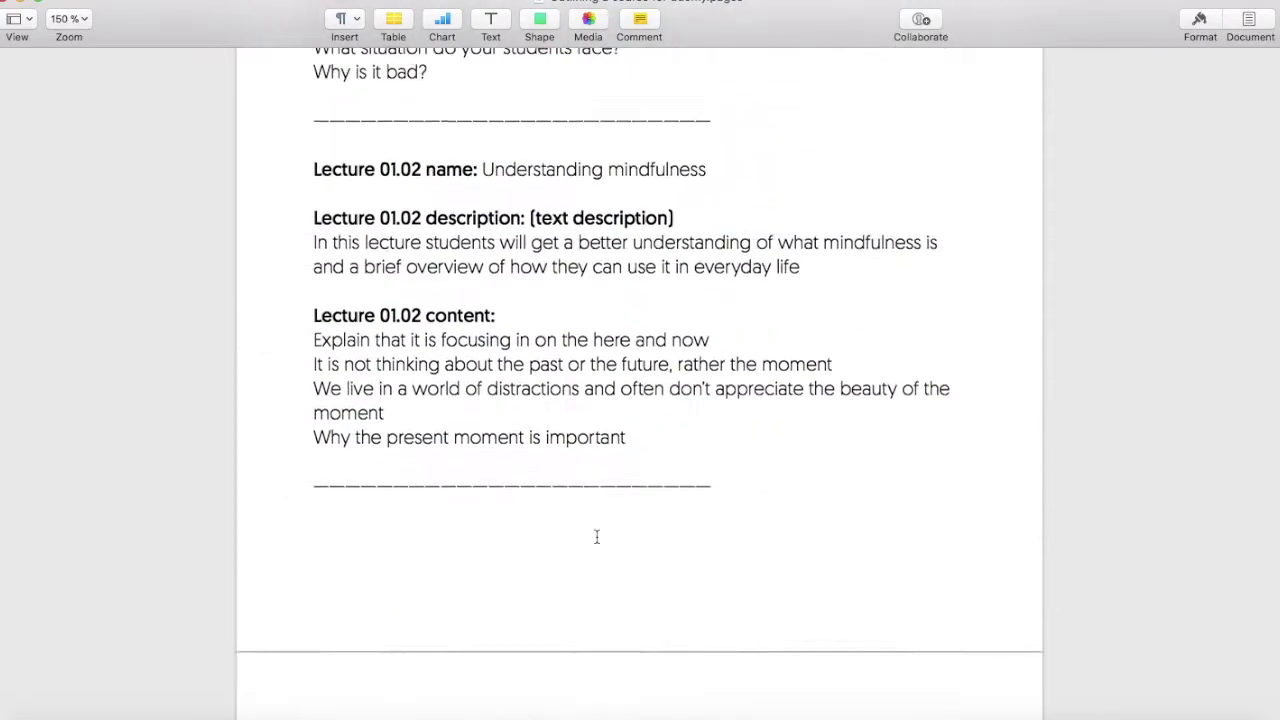
{"action": "scroll", "coordinate": [596, 537], "scroll_direction": "up", "scroll_amount": 1}
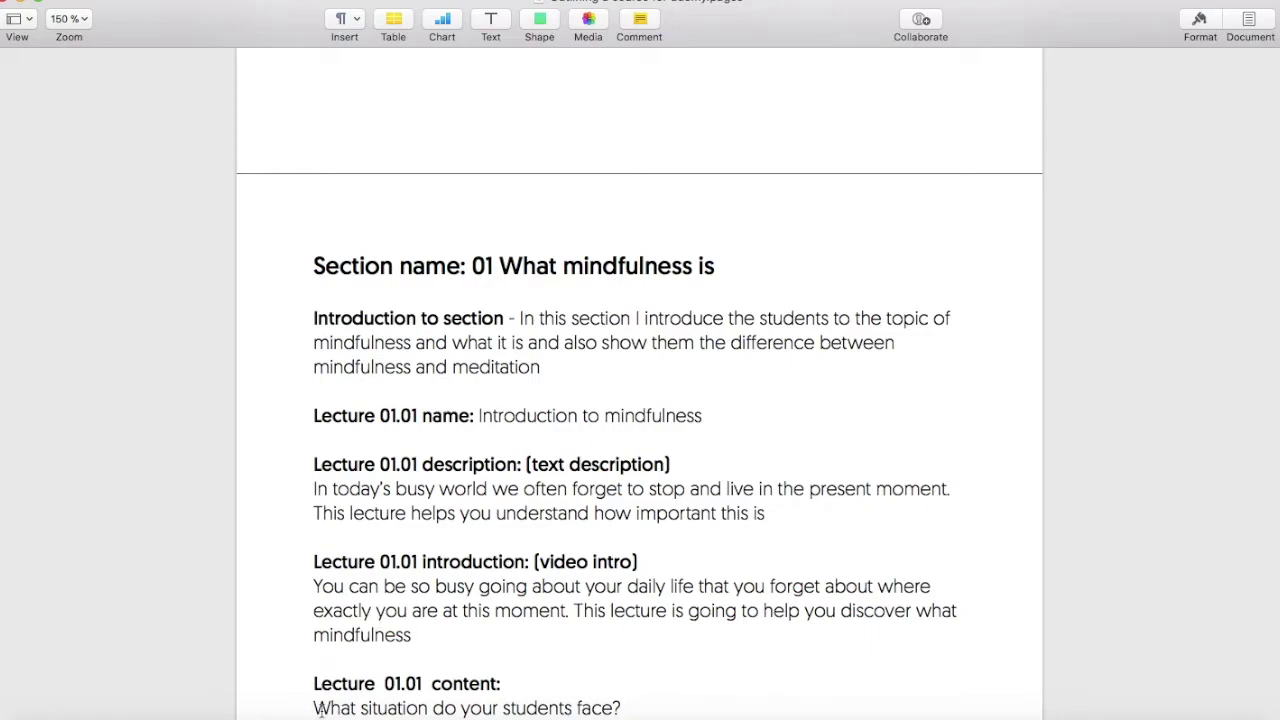
{"action": "left_click", "coordinate": [243, 690]}
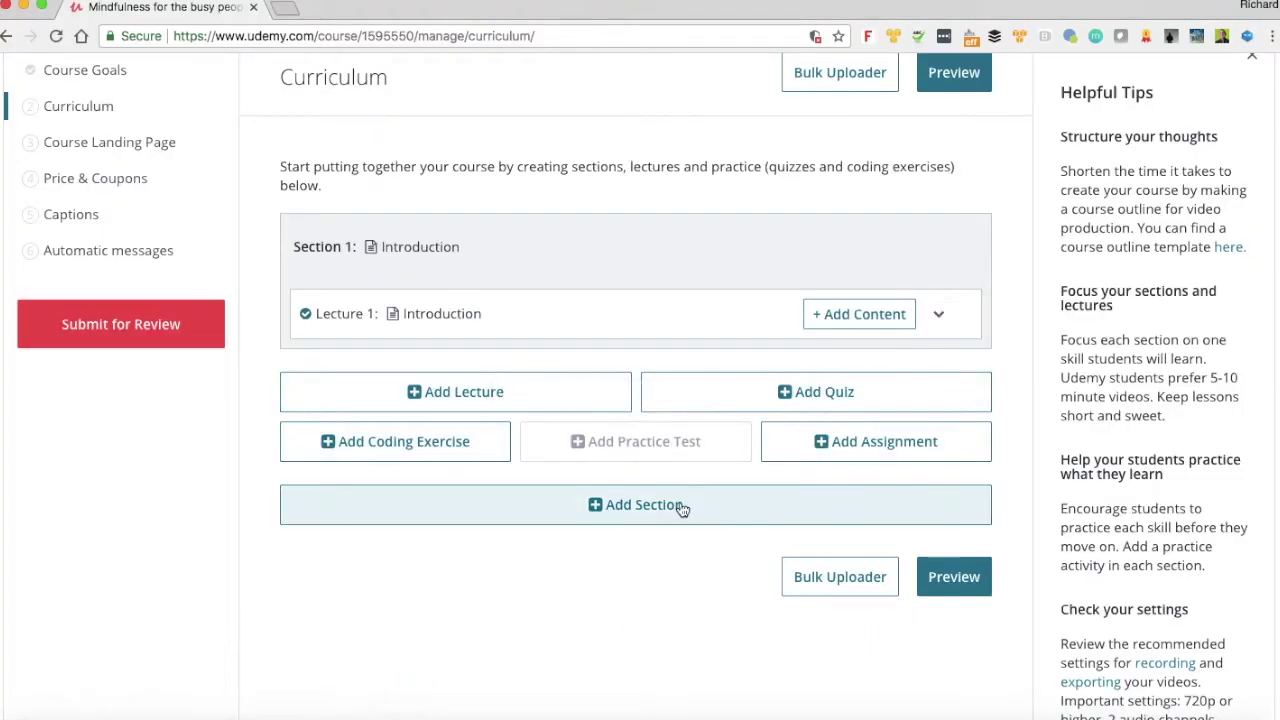
Add a new section titled "01 Mindfulness" to the curriculum
{"action": "left_click", "coordinate": [636, 511]}
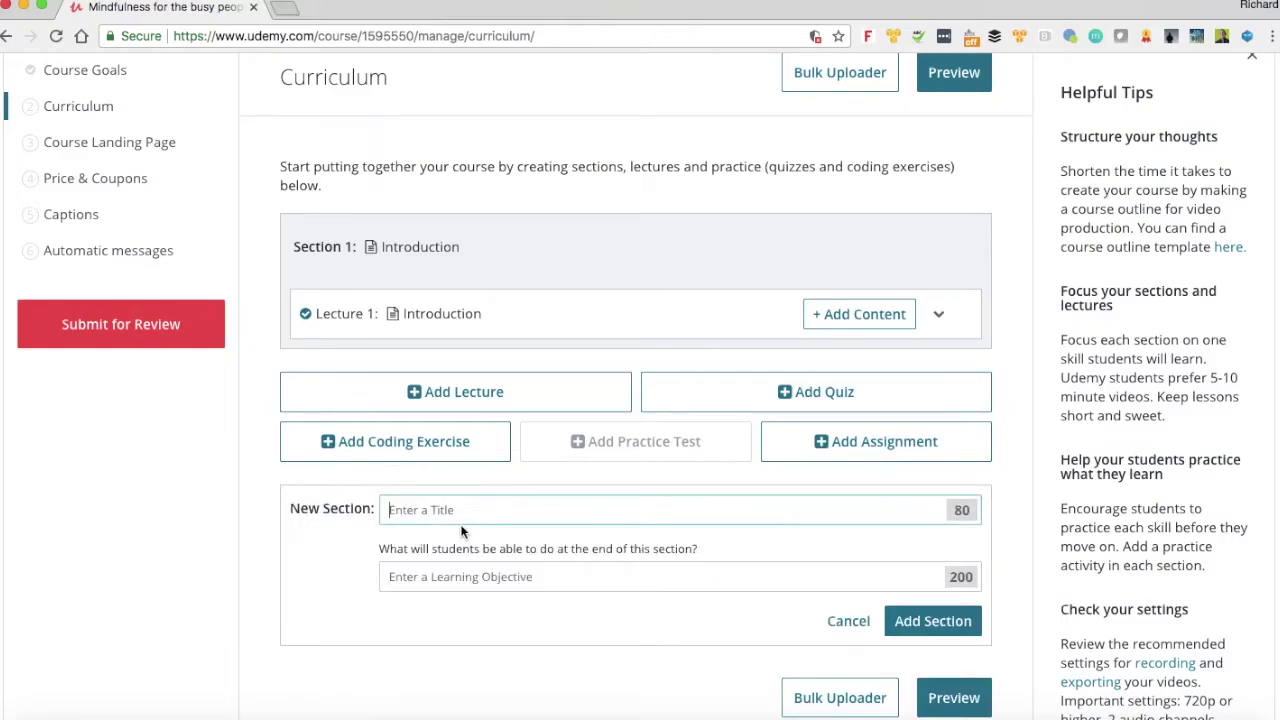
{"action": "type", "text": "01 Min"}
{"action": "key", "text": "BackSpace"}
{"action": "type", "text": "indfulness"}
{"action": "left_click", "coordinate": [932, 624]}
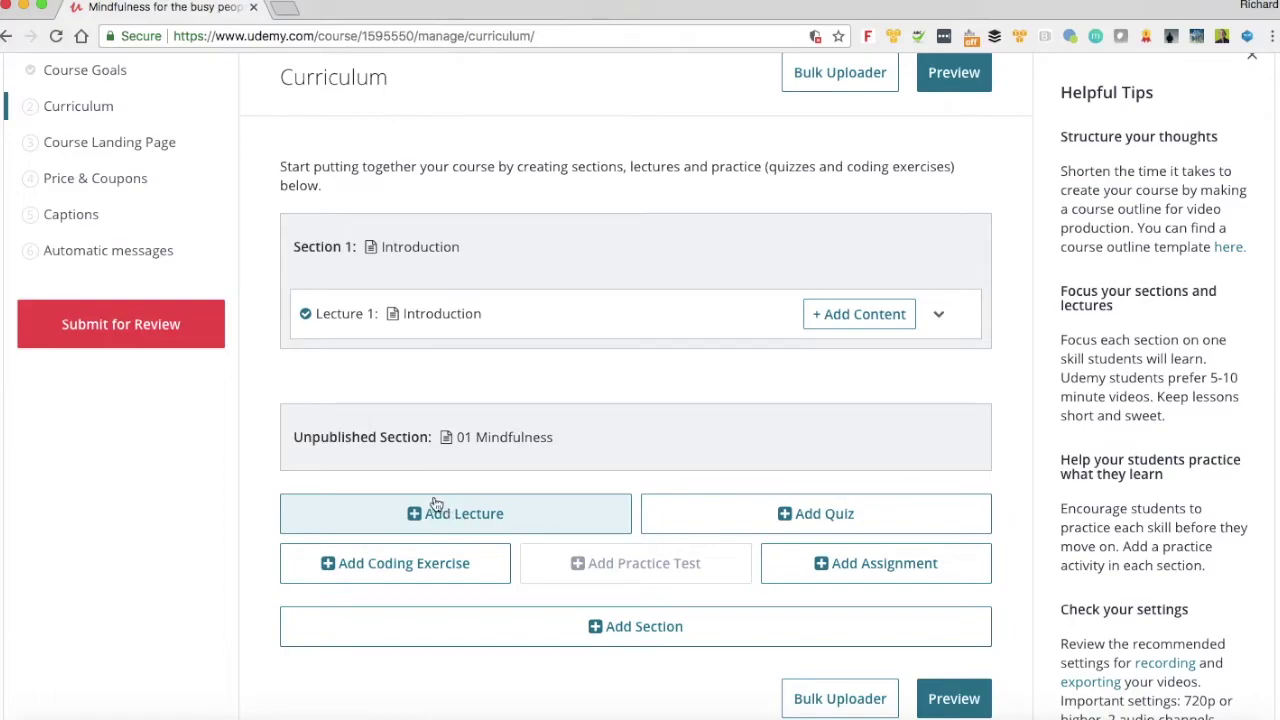
Add a lecture titled "Section introduction" to the 01 Mindfulness section
{"action": "left_click", "coordinate": [436, 518]}
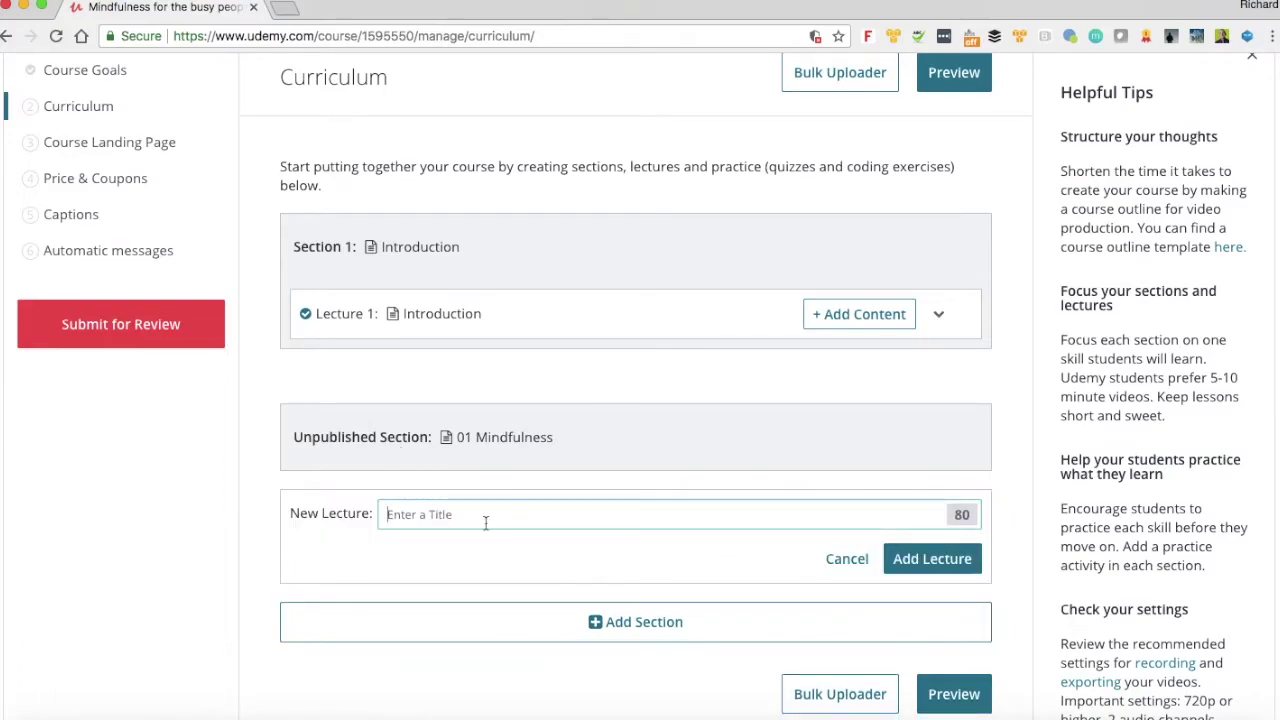
{"action": "type", "text": "Section introduction"}
{"action": "left_click", "coordinate": [931, 563]}
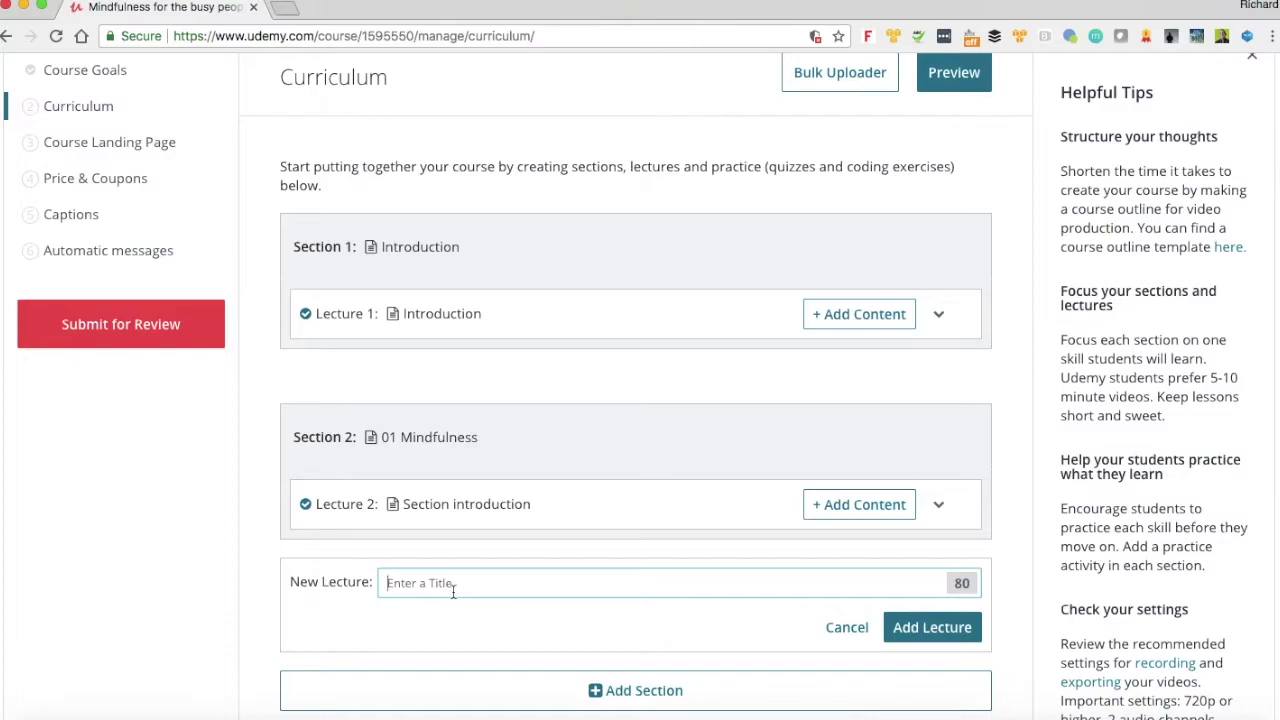
Check the lecture names in the Pages outline and rename the "Section introduction" lecture in Udemy to "introduction to mindfulness"
{"action": "key", "text": "super+Tab"}
{"action": "scroll", "coordinate": [640, 400], "scroll_direction": "down", "scroll_amount": 3}
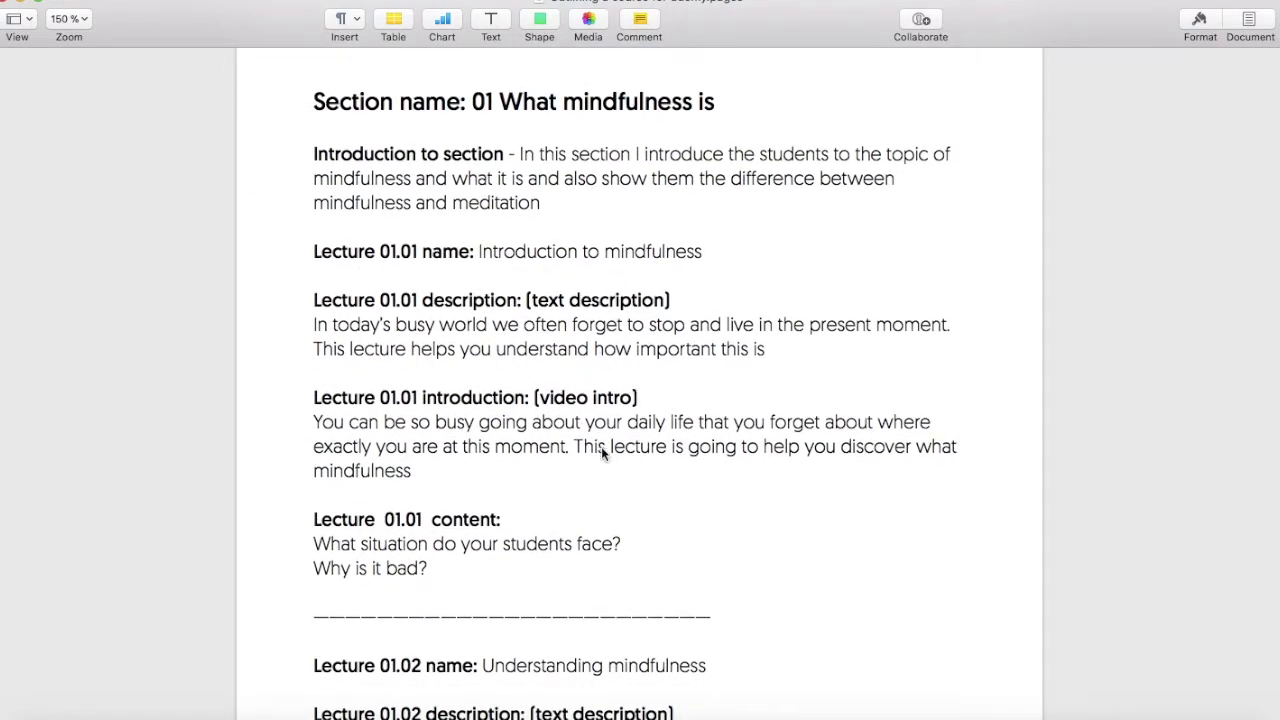
{"action": "scroll", "coordinate": [601, 446], "scroll_direction": "down", "scroll_amount": 2}
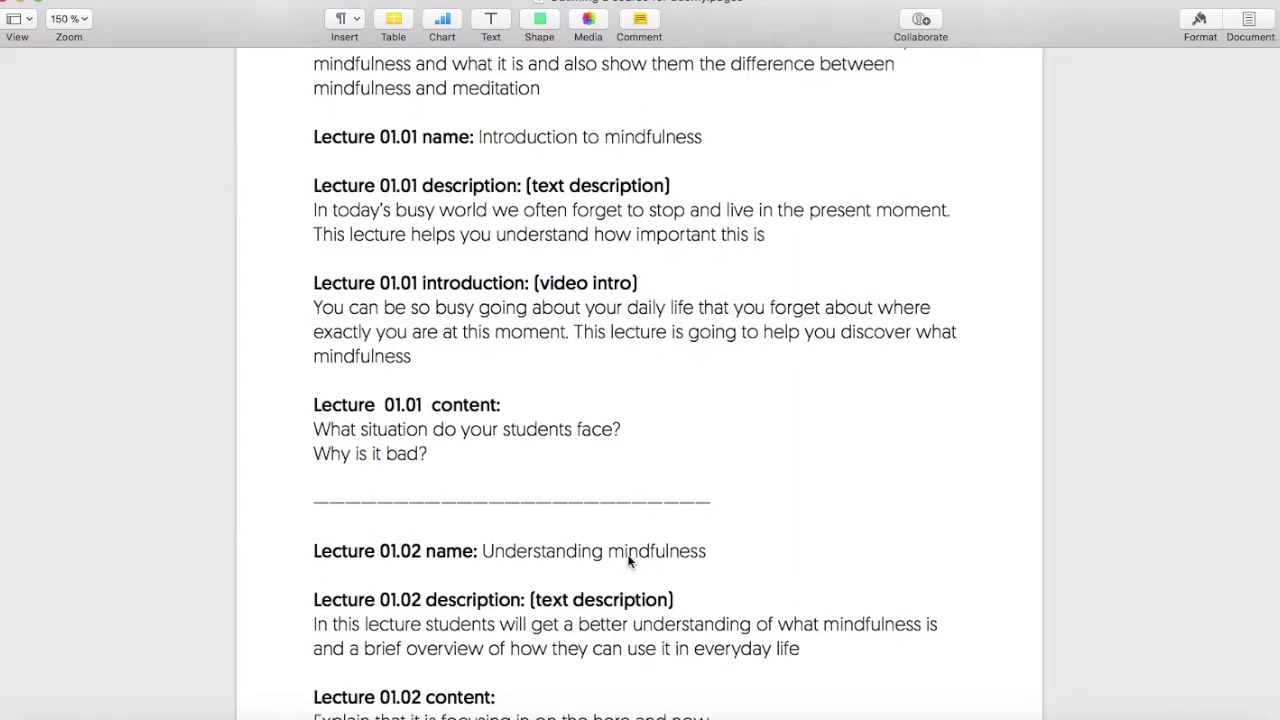
{"action": "key", "text": "super+Tab"}
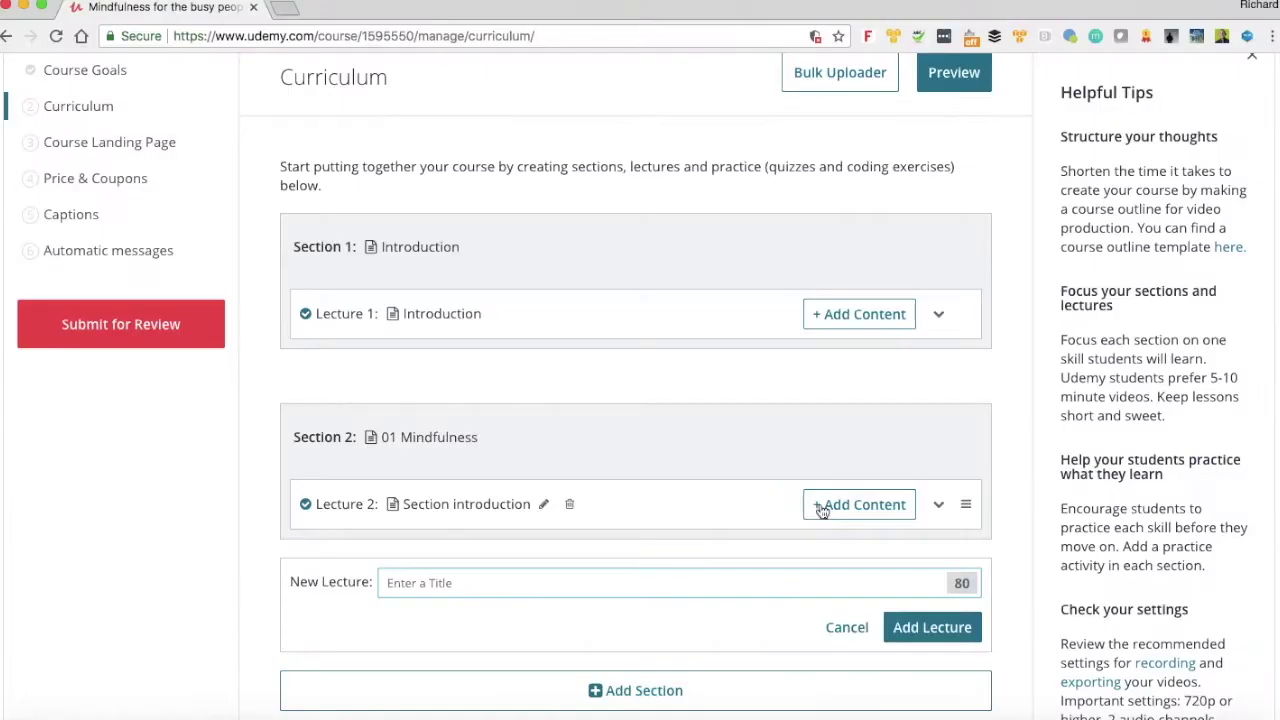
{"action": "left_click", "coordinate": [545, 505]}
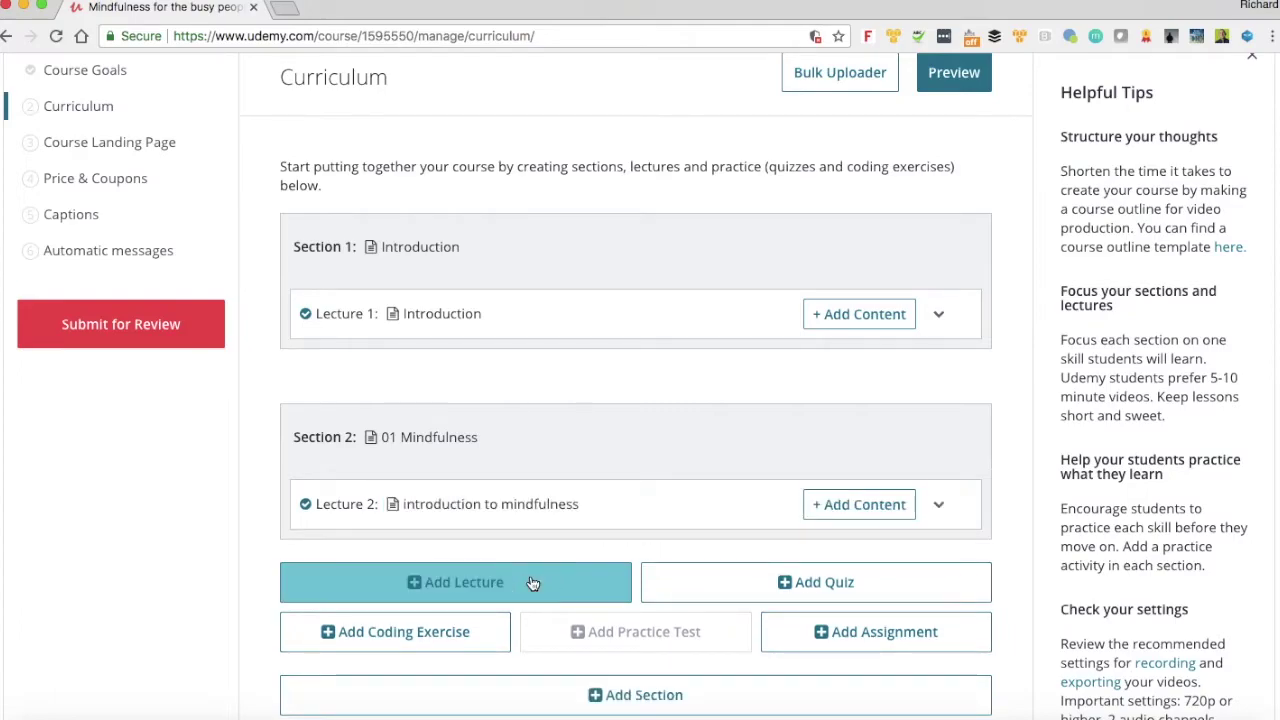
Add a lecture titled "Understanding mindfulness" to the 01 Mindfulness section
{"action": "left_click", "coordinate": [533, 583]}
{"action": "type", "text": "Understanding mindfulness"}
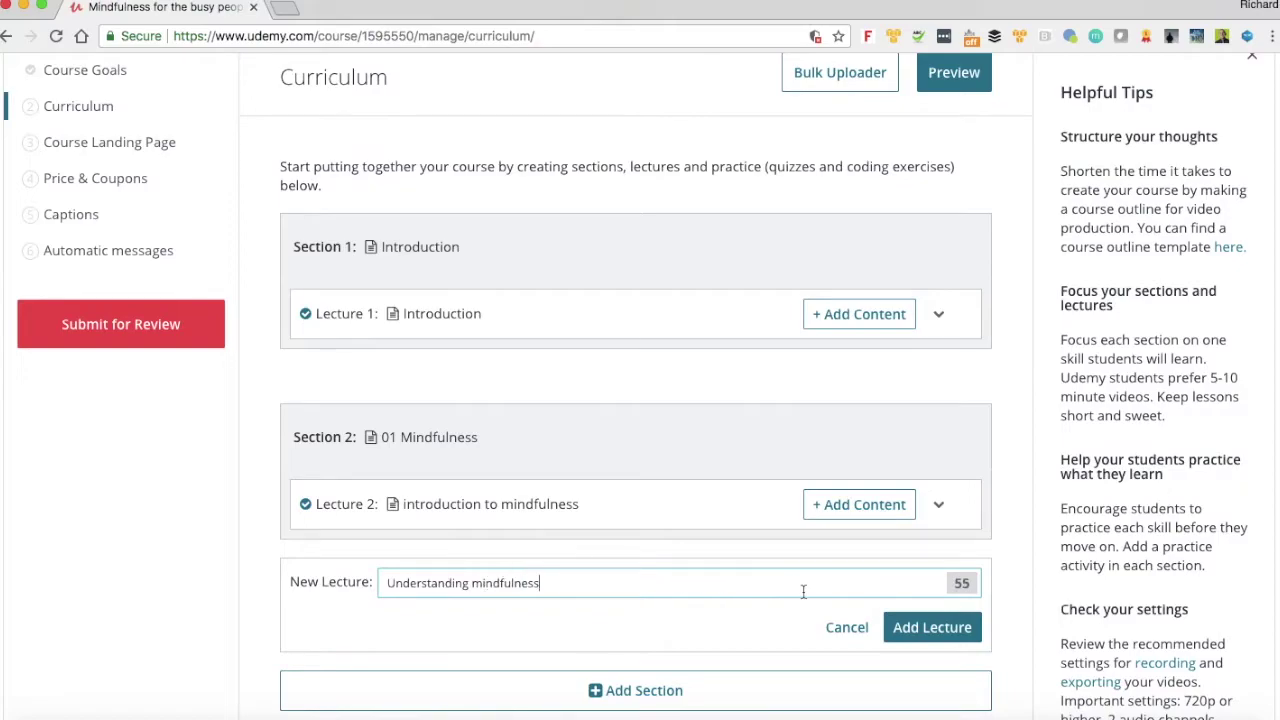
{"action": "left_click", "coordinate": [914, 634]}
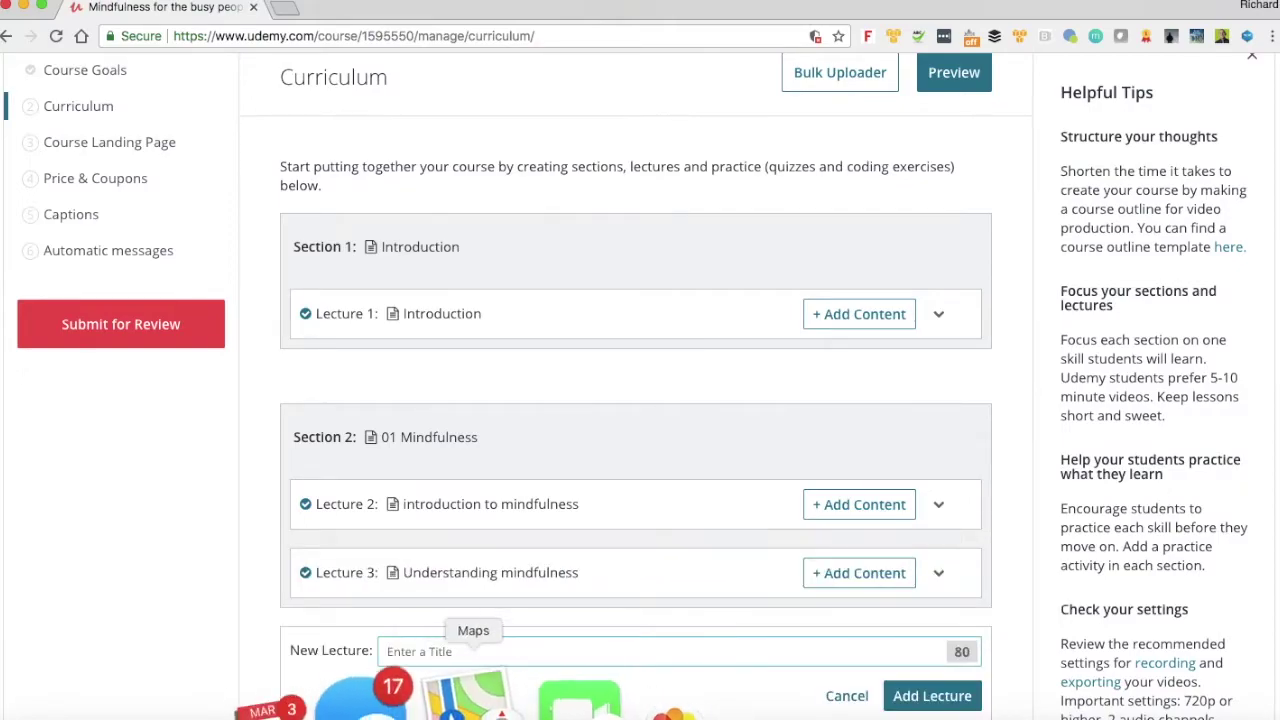
Copy the lecture 01.03 name from the Pages outline and add a "Mindfulness Vs Meditation" lecture to the 01 Mindfulness section in Udemy
{"action": "left_click", "coordinate": [575, 706]}
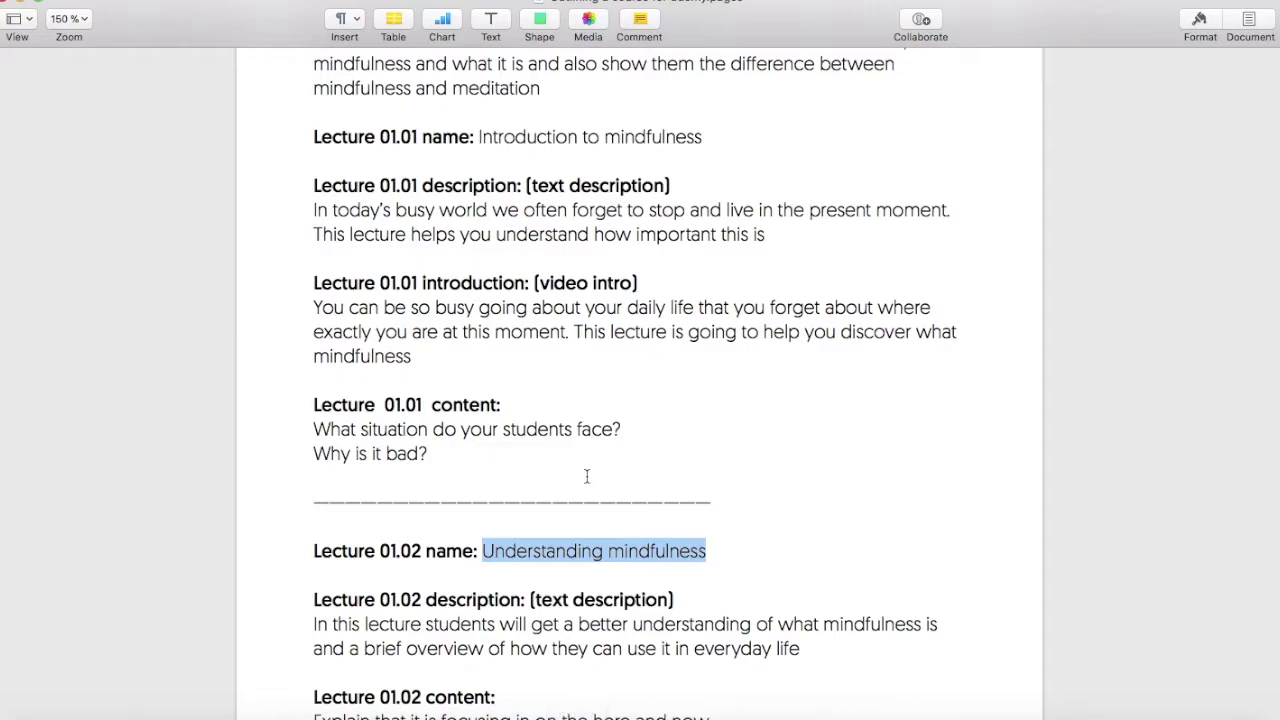
{"action": "scroll", "coordinate": [587, 476], "scroll_direction": "down", "scroll_amount": 10}
{"action": "scroll", "coordinate": [587, 476], "scroll_direction": "down", "scroll_amount": 5}
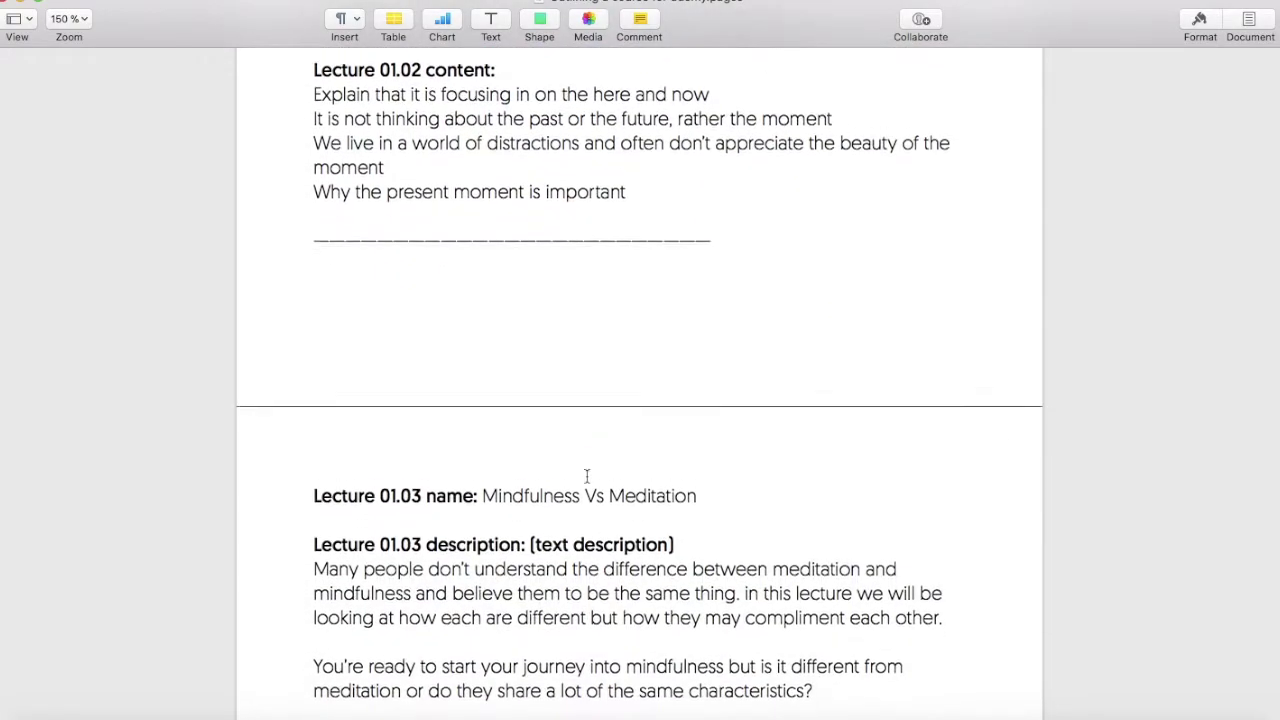
{"action": "left_click_drag", "start_coordinate": [697, 490], "coordinate": [485, 488]}
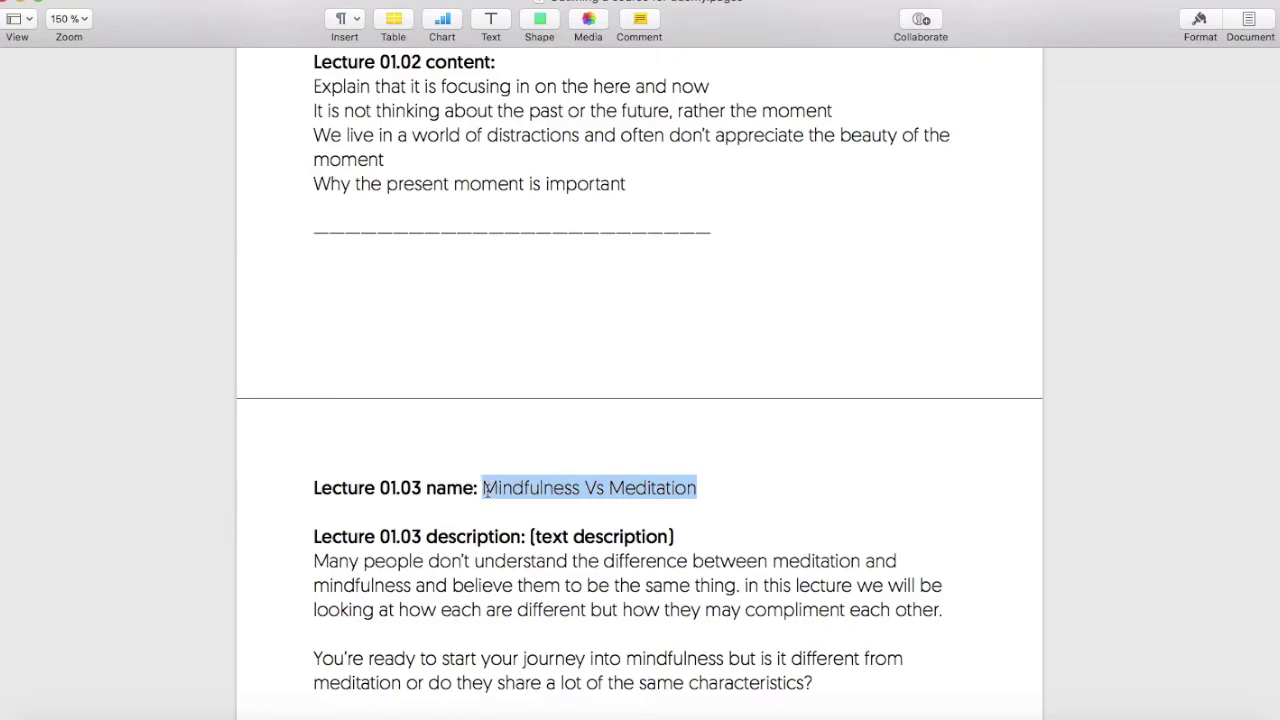
{"action": "key", "text": "super+Tab"}
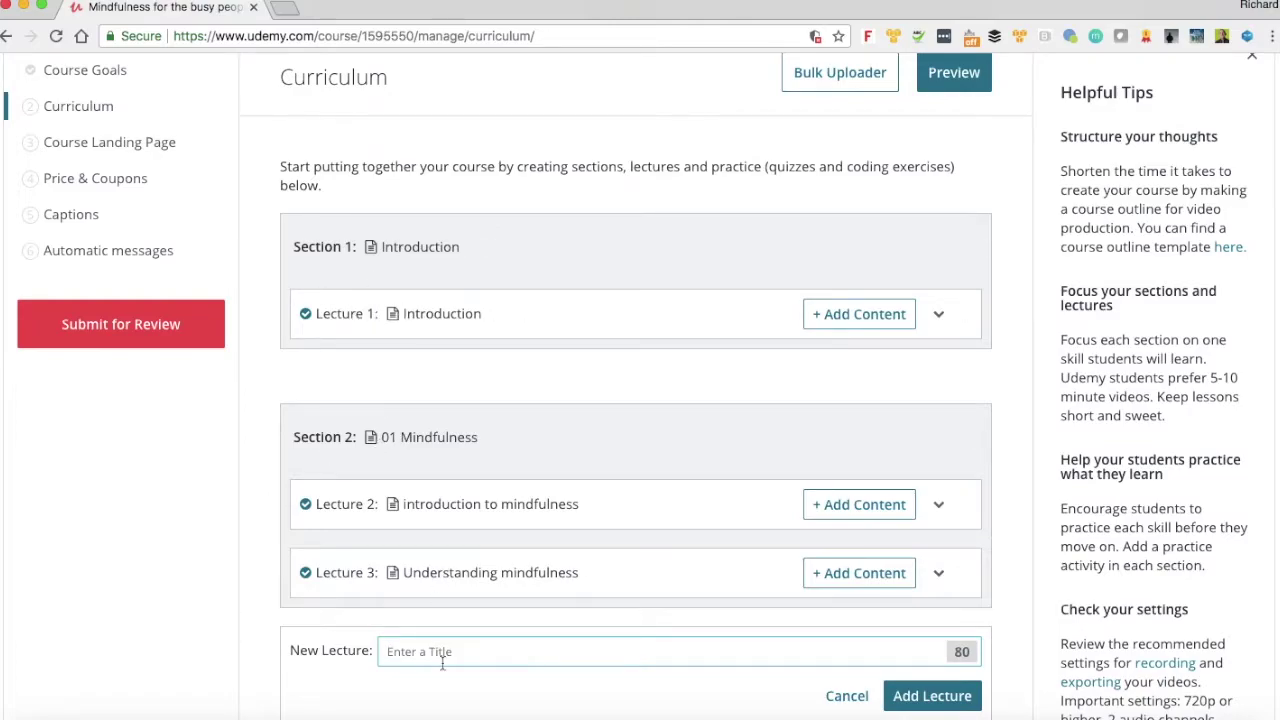
Copy the lecture 01.04 name from the Pages outline and add a lecture titled "Summary" to the 01 Mindfulness section in Udemy
{"action": "key", "text": "super+Tab"}
{"action": "left_click_drag", "start_coordinate": [566, 452], "coordinate": [484, 452]}
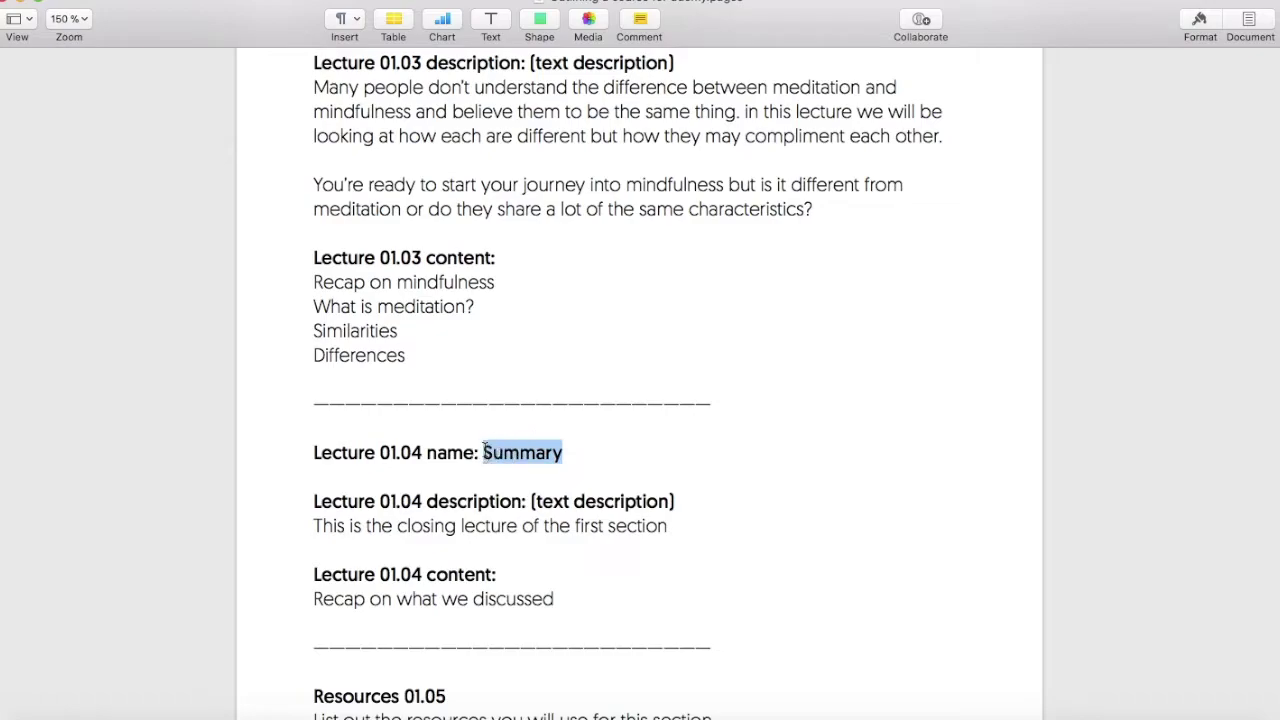
{"action": "key", "text": "super+Tab"}
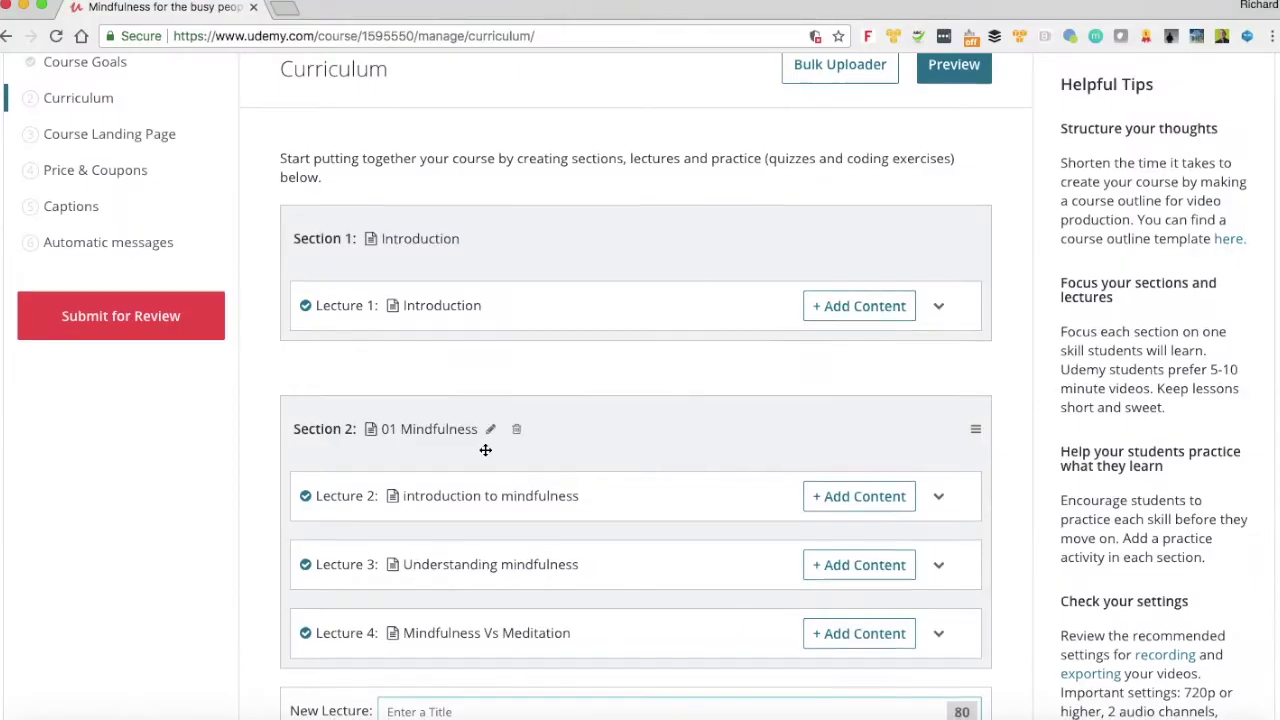
{"action": "scroll", "coordinate": [486, 449], "scroll_direction": "down", "scroll_amount": 3}
{"action": "left_click", "coordinate": [617, 640]}
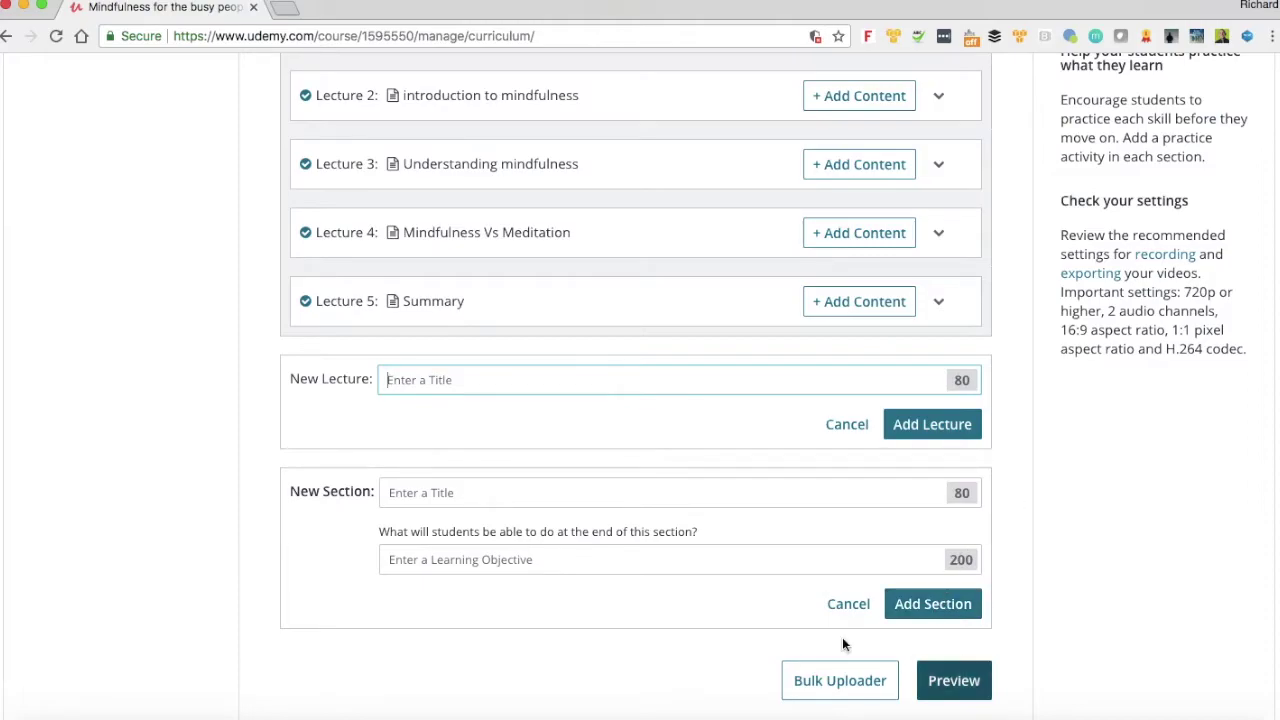
Add a lecture titled "Resources for Mindfulness" to the 01 Mindfulness section
{"action": "type", "text": "Re"}
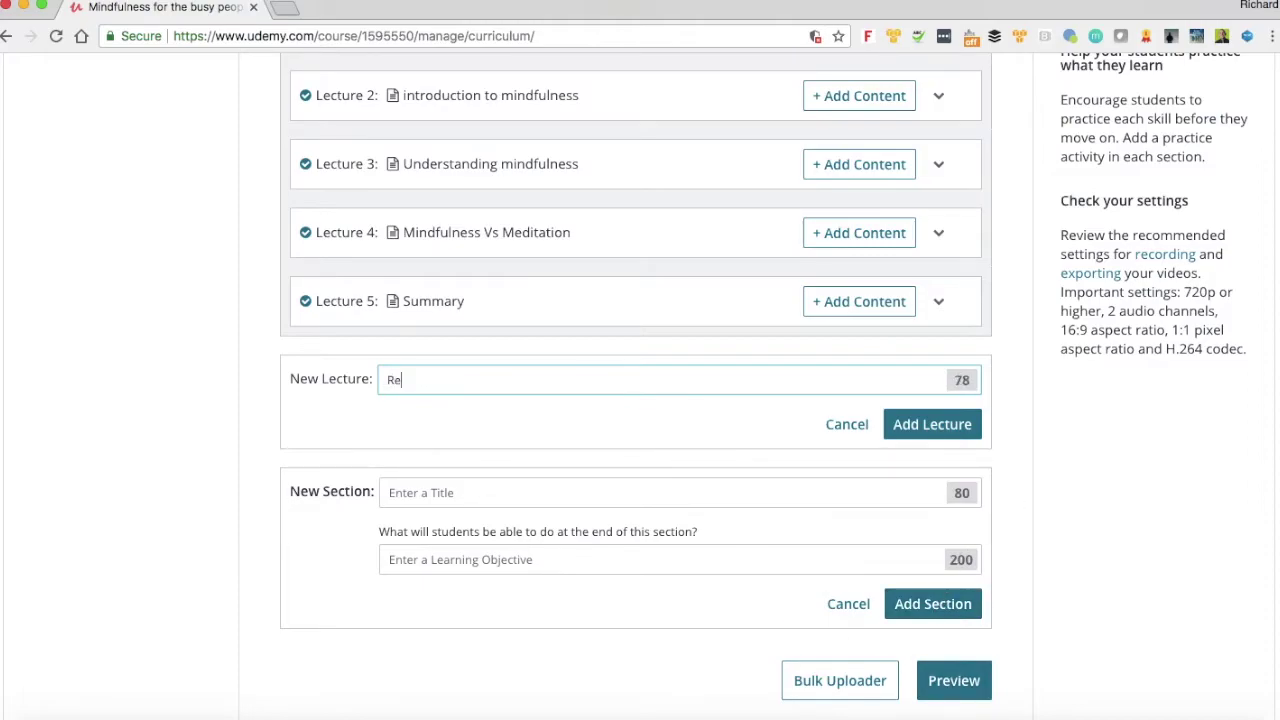
{"action": "type", "text": "souces for"}
{"action": "key", "text": "super+a"}
{"action": "type", "text": "Resources for Mindfulness"}
{"action": "left_click", "coordinate": [918, 425]}
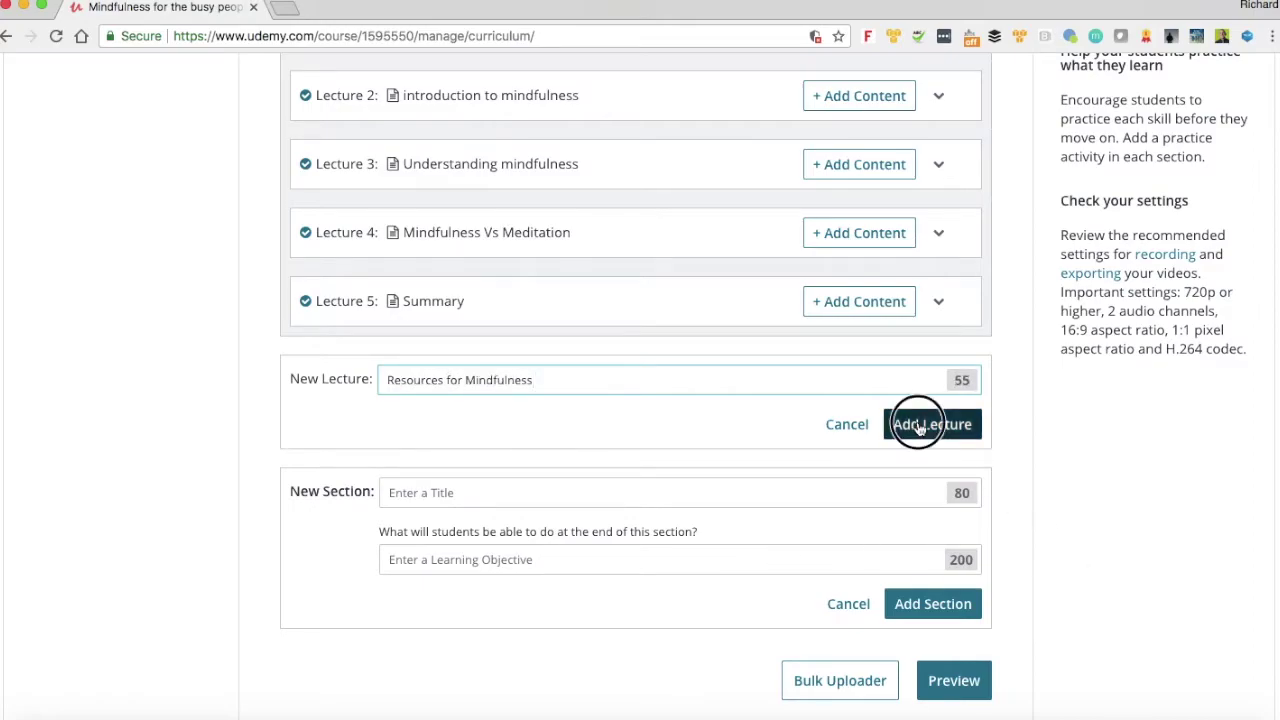
Copy the section description from the Pages outline into the description of Udemy's "introduction to mindfulness" lecture, without blank lines above it
{"action": "scroll", "coordinate": [628, 418], "scroll_direction": "up", "scroll_amount": 4}
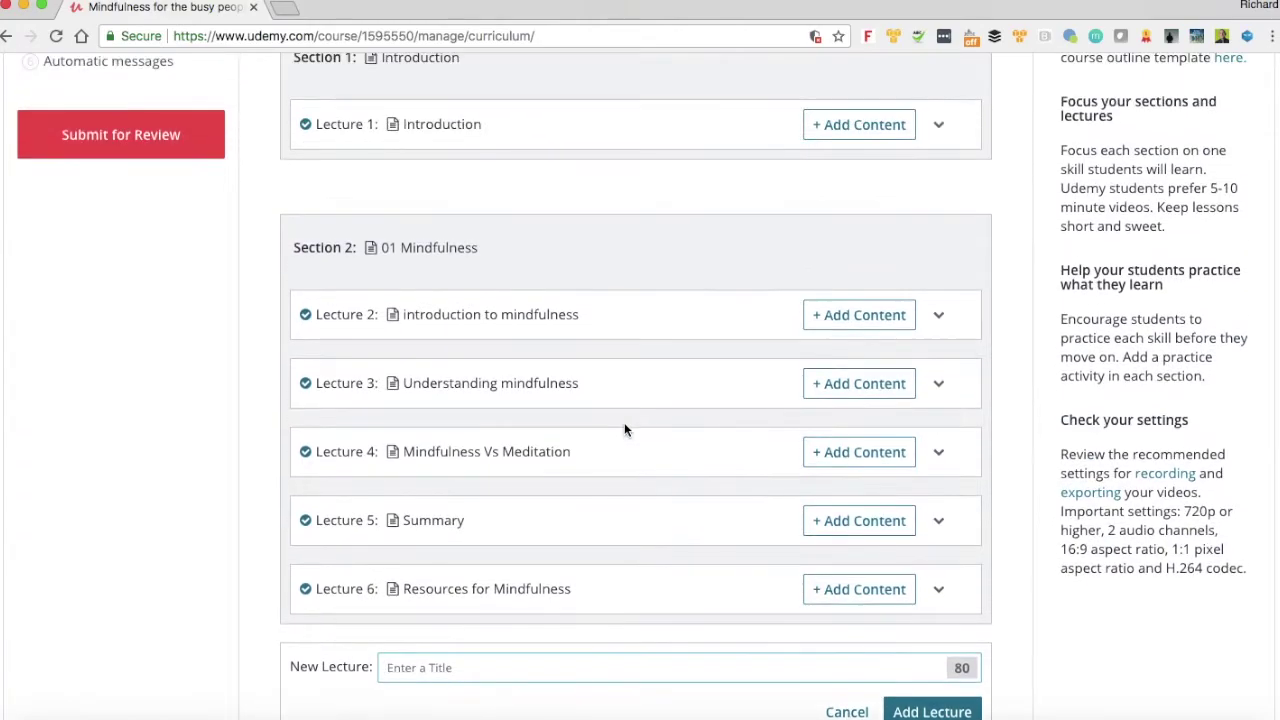
{"action": "left_click", "coordinate": [940, 318]}
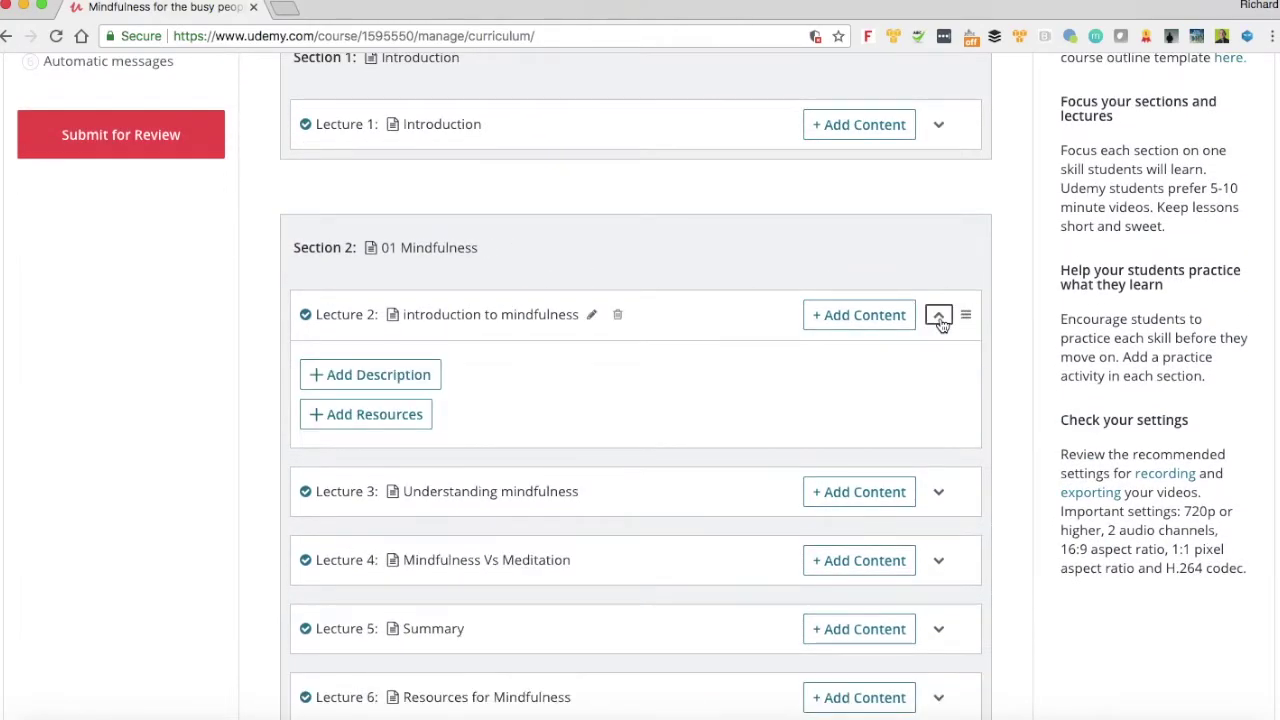
{"action": "left_click", "coordinate": [419, 386]}
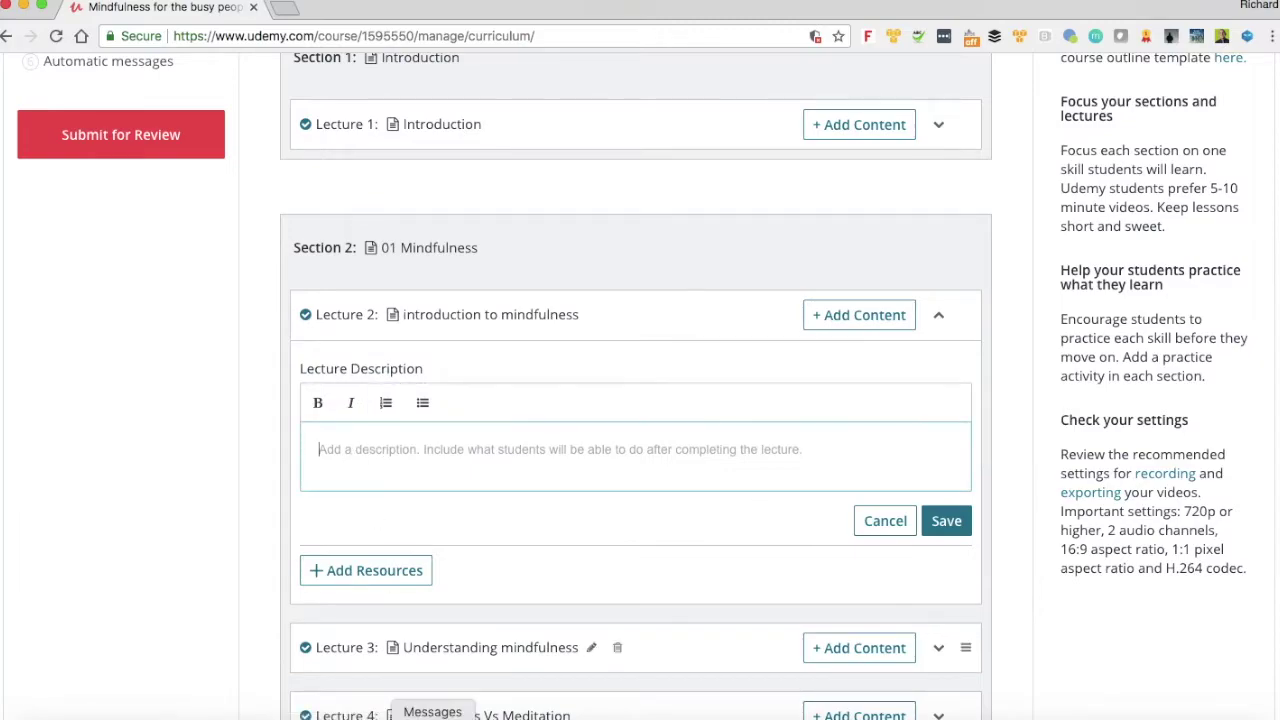
{"action": "left_click", "coordinate": [583, 708]}
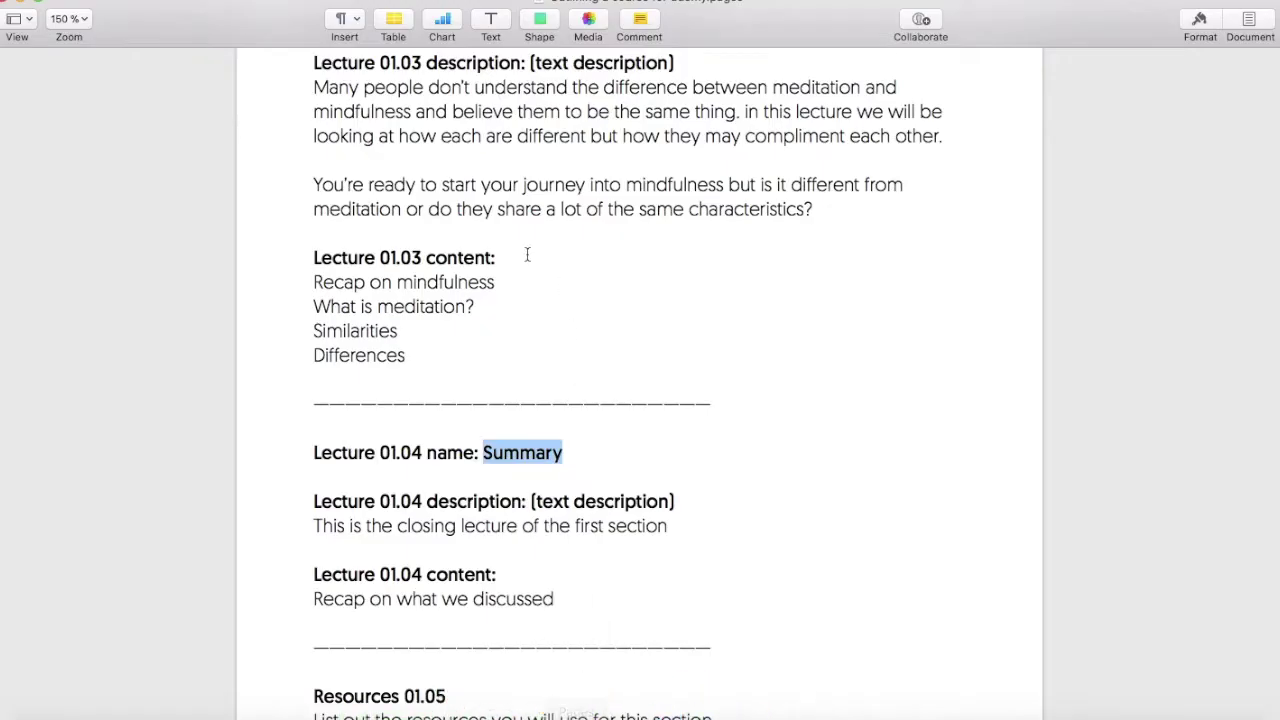
{"action": "scroll", "coordinate": [520, 270], "scroll_direction": "up", "scroll_amount": 15}
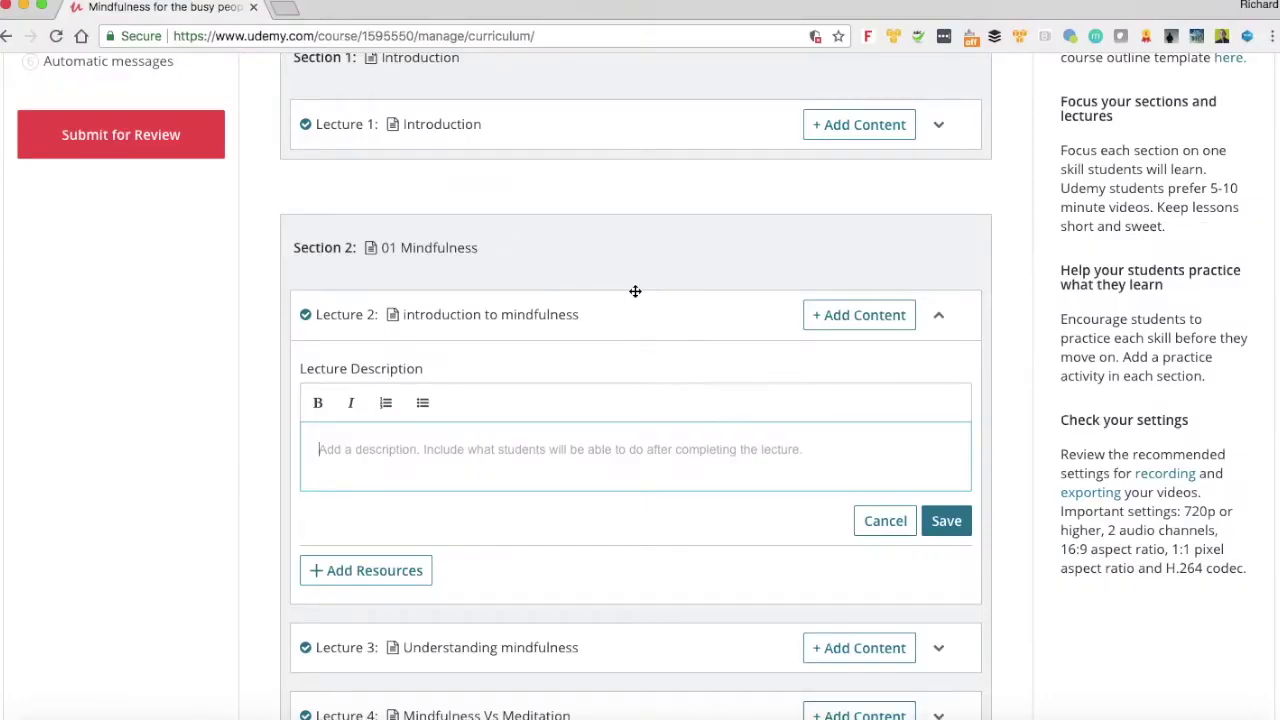
{"action": "type", "text": "In this section I introduce the students to the topic of mindfulness and what it is and also show them the difference between mindfulness and meditation"}
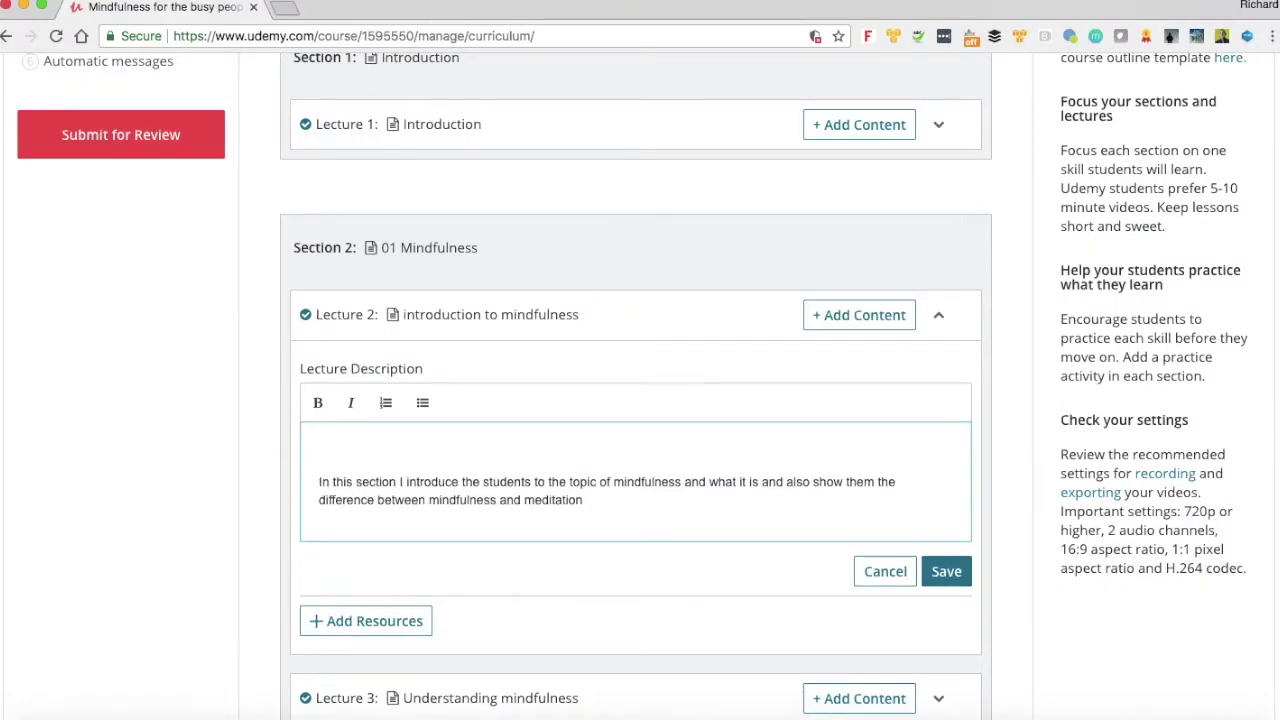
{"action": "key", "text": "BackSpace"}
{"action": "left_click", "coordinate": [663, 471]}
{"action": "key", "text": "Return"}
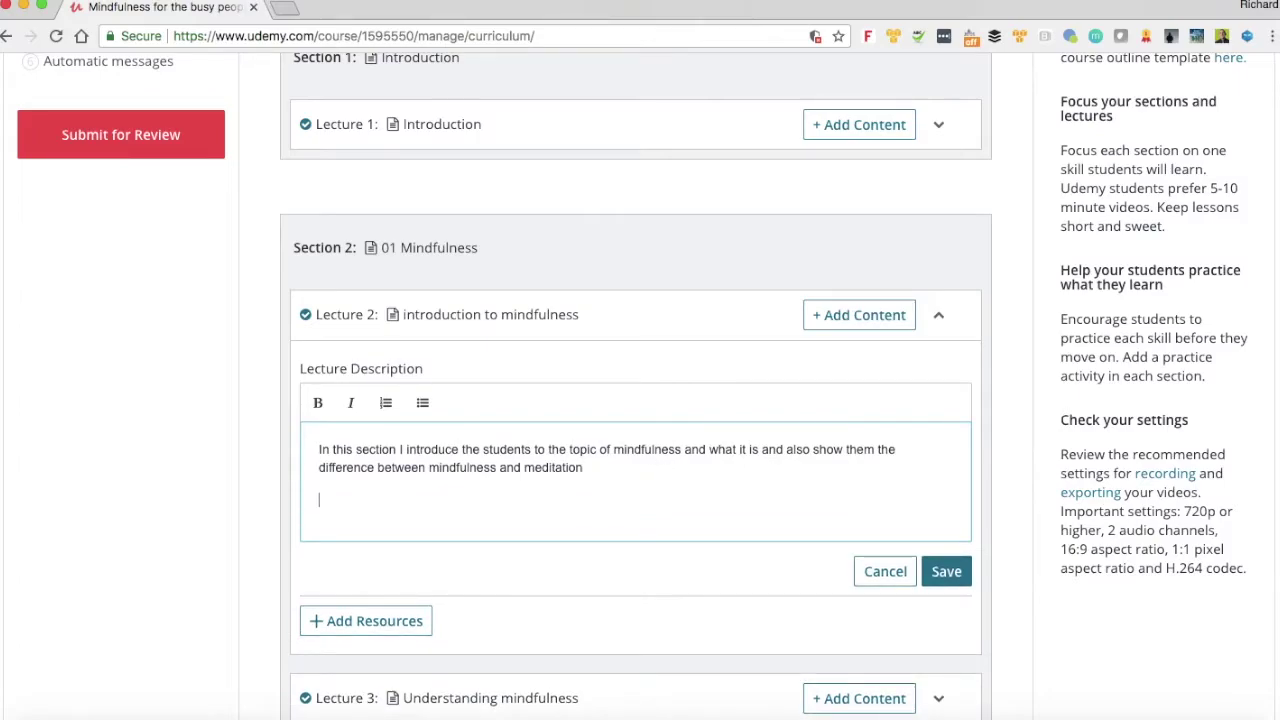
Add the outline's lecture 01.01 description as a second paragraph of the "introduction to mindfulness" description and save it
{"action": "type", "text": "In today's busy world we often forget to stop and live in the present moment. This lecture helps you understand how important this is"}
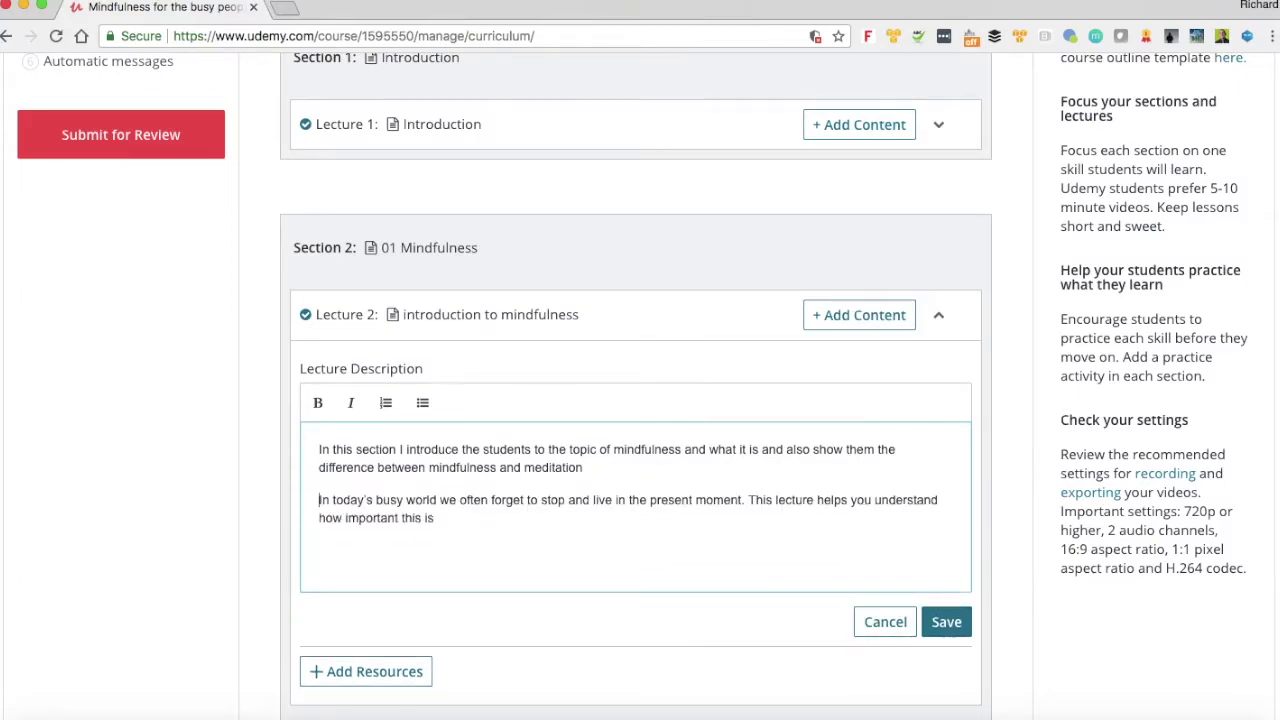
{"action": "key", "text": "BackSpace"}
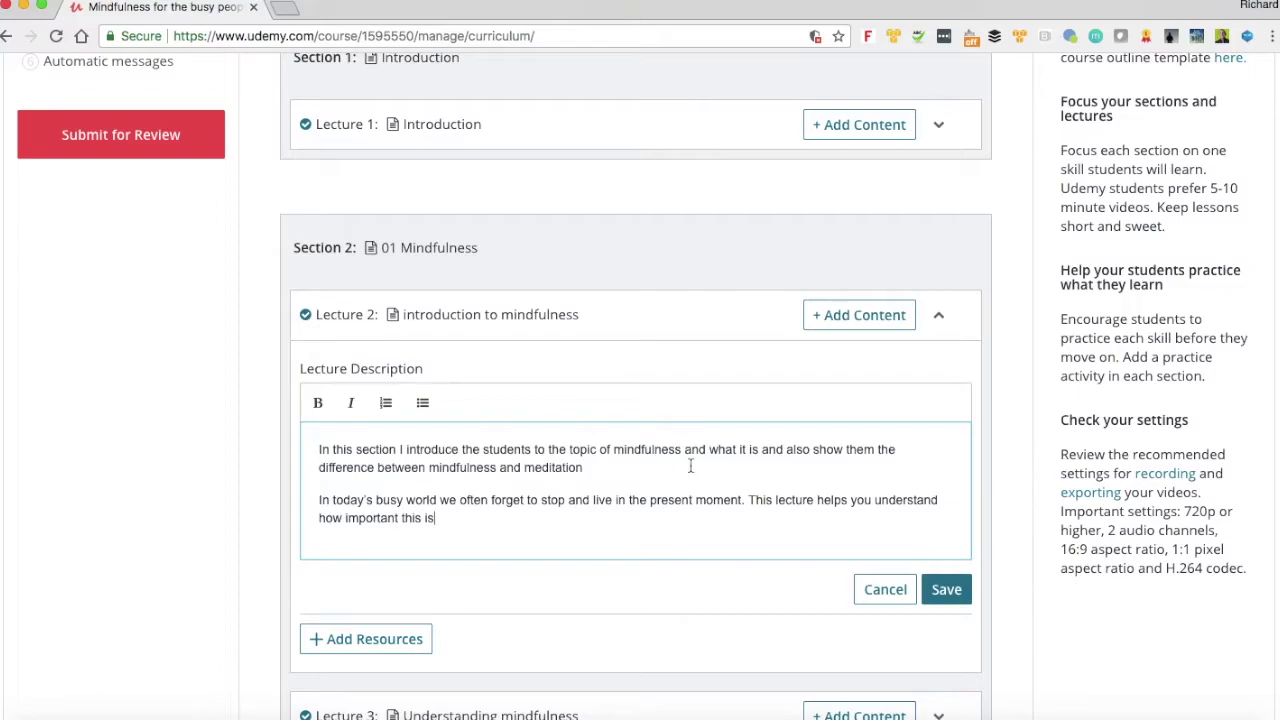
{"action": "left_click", "coordinate": [946, 589]}
Open the description editor of the "Understanding mindfulness" lecture
{"action": "scroll", "coordinate": [536, 516], "scroll_direction": "down", "scroll_amount": 2}
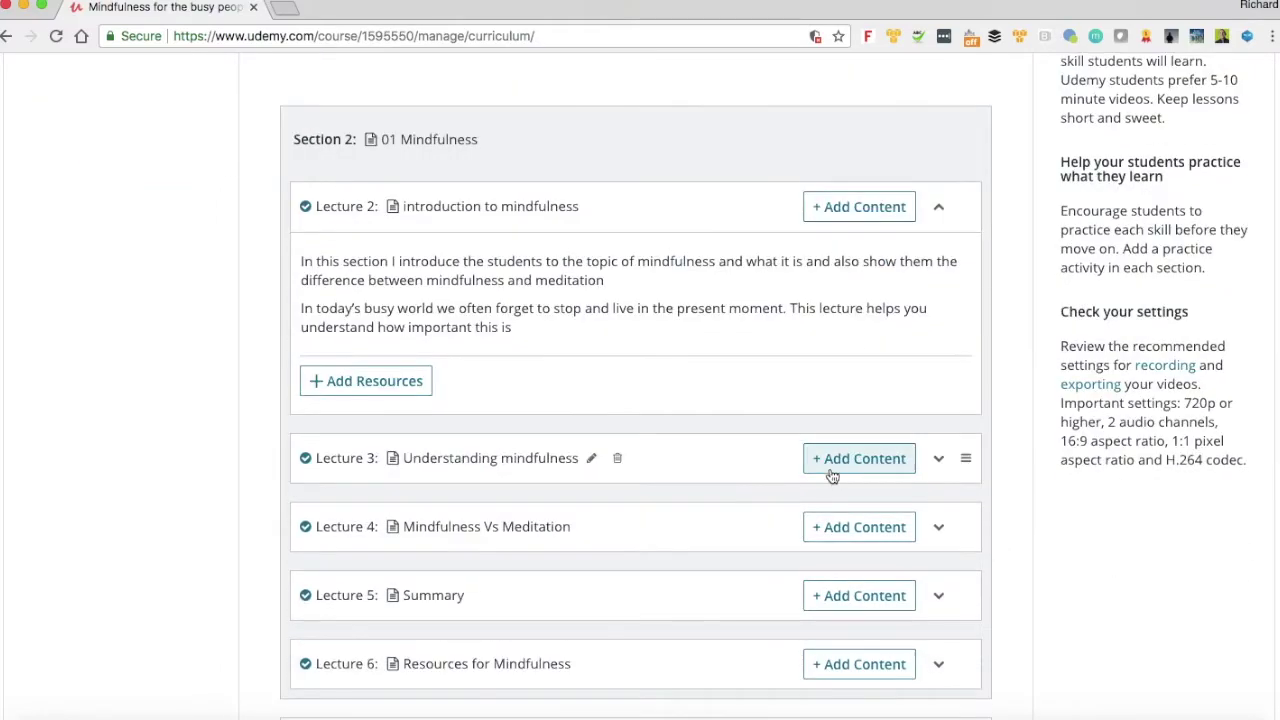
{"action": "left_click", "coordinate": [936, 459]}
{"action": "left_click", "coordinate": [373, 515]}
{"action": "mouse_move", "coordinate": [286, 705]}
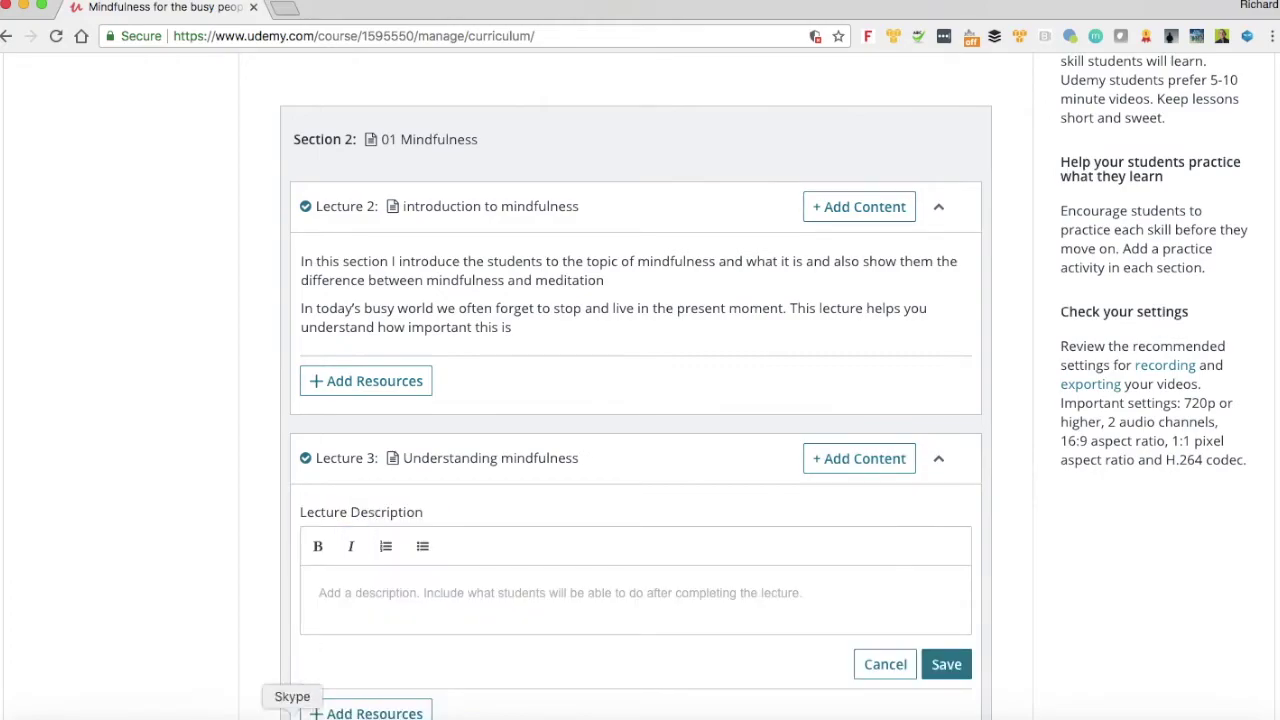
Give the Summary lecture of the 01 Mindfulness section the description "In this Secton you learnt about ..."
{"action": "scroll", "coordinate": [500, 650], "scroll_direction": "down", "scroll_amount": 8}
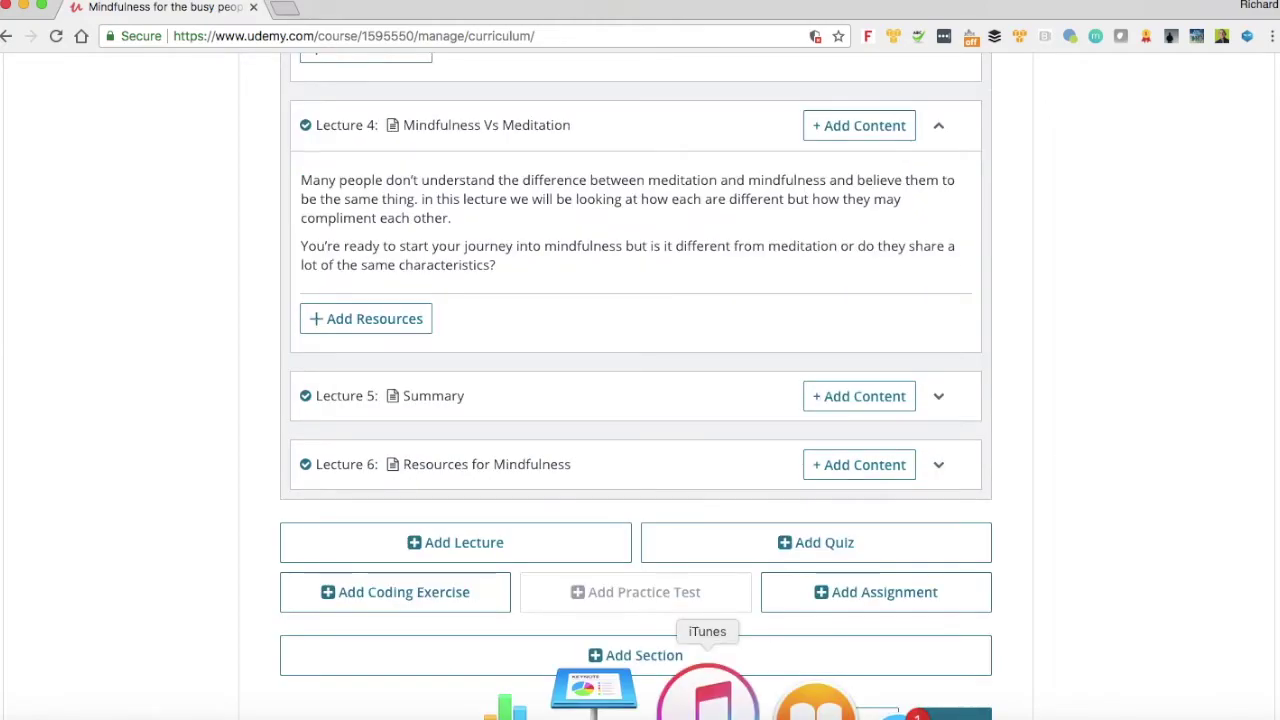
{"action": "left_click", "coordinate": [938, 400]}
{"action": "left_click", "coordinate": [401, 452]}
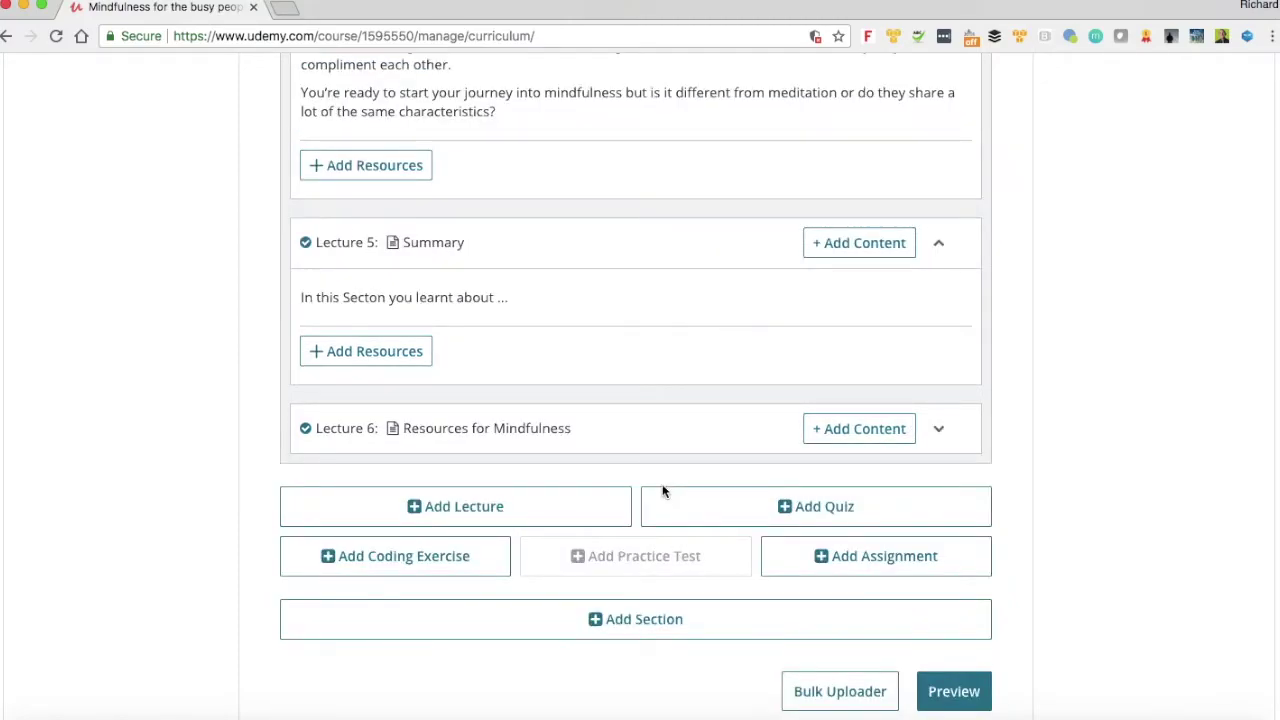
Add a new section titled "Bonus, Wrap up and next steps" at the end of the curriculum
{"action": "scroll", "coordinate": [662, 491], "scroll_direction": "down", "scroll_amount": 1}
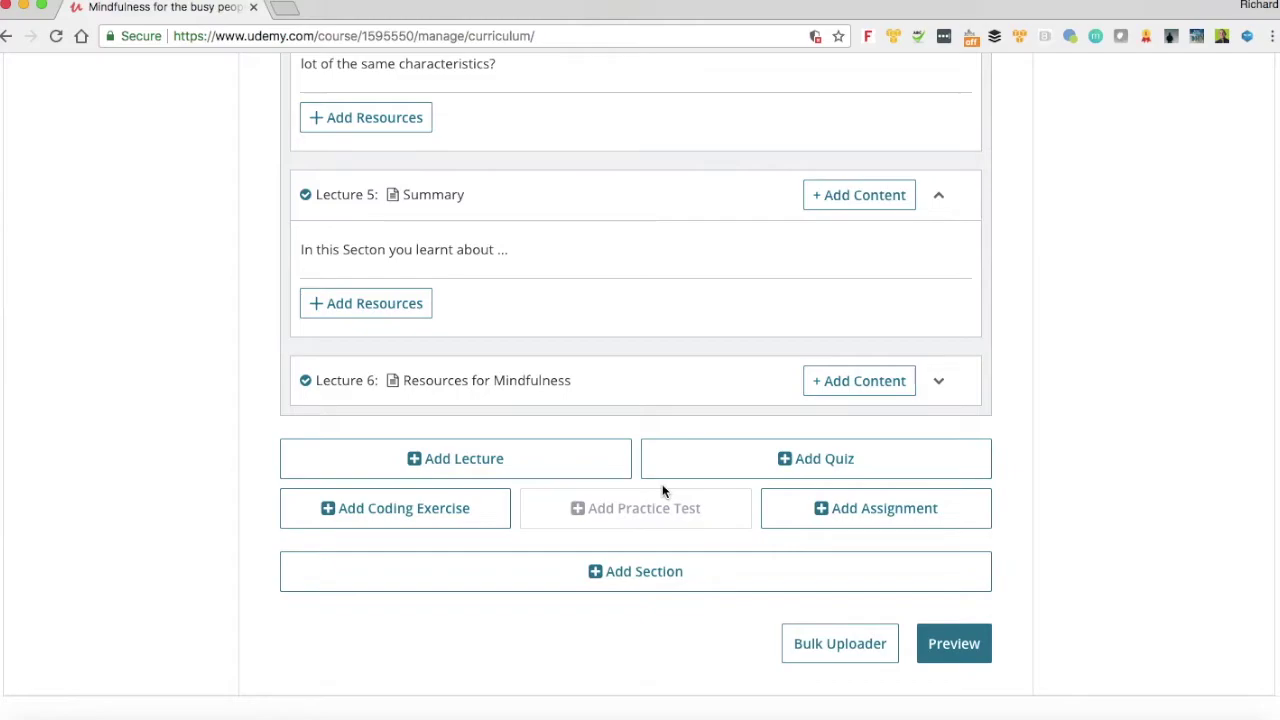
{"action": "scroll", "coordinate": [662, 491], "scroll_direction": "down", "scroll_amount": 2}
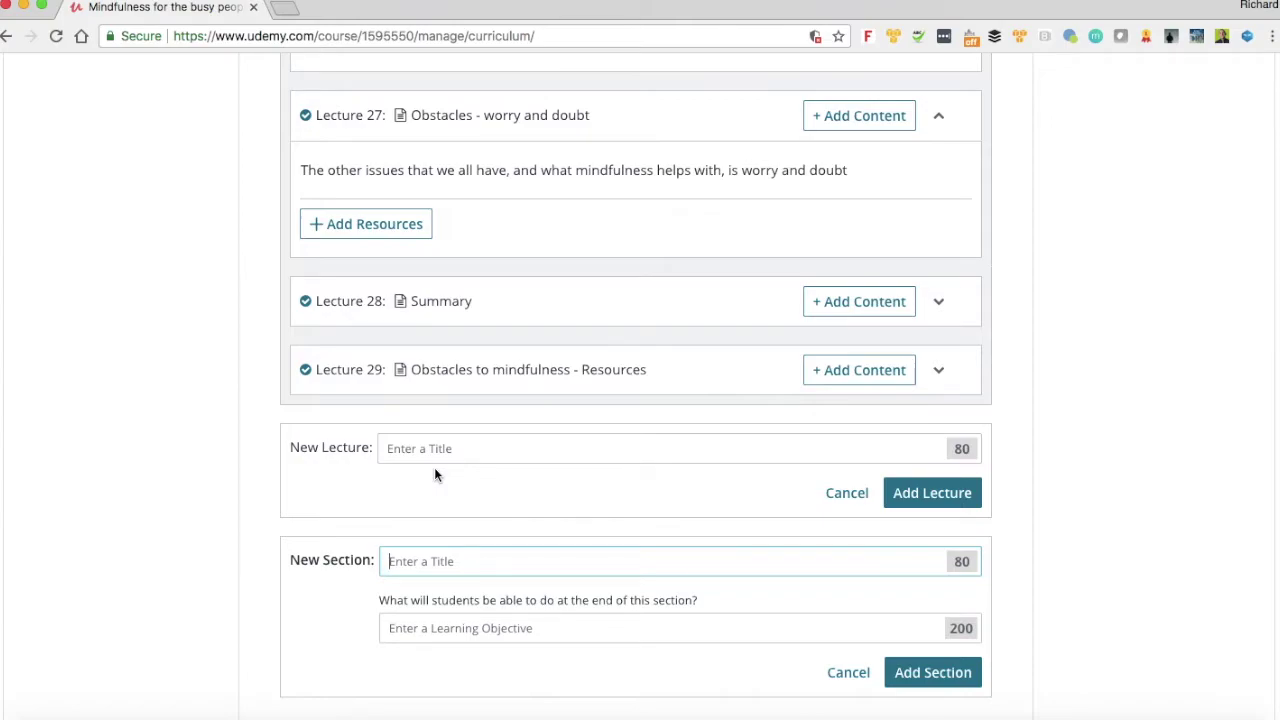
{"action": "type", "text": "Bonsus"}
{"action": "key", "text": "BackSpace"}
{"action": "type", "text": "us, Wrap up and n"}
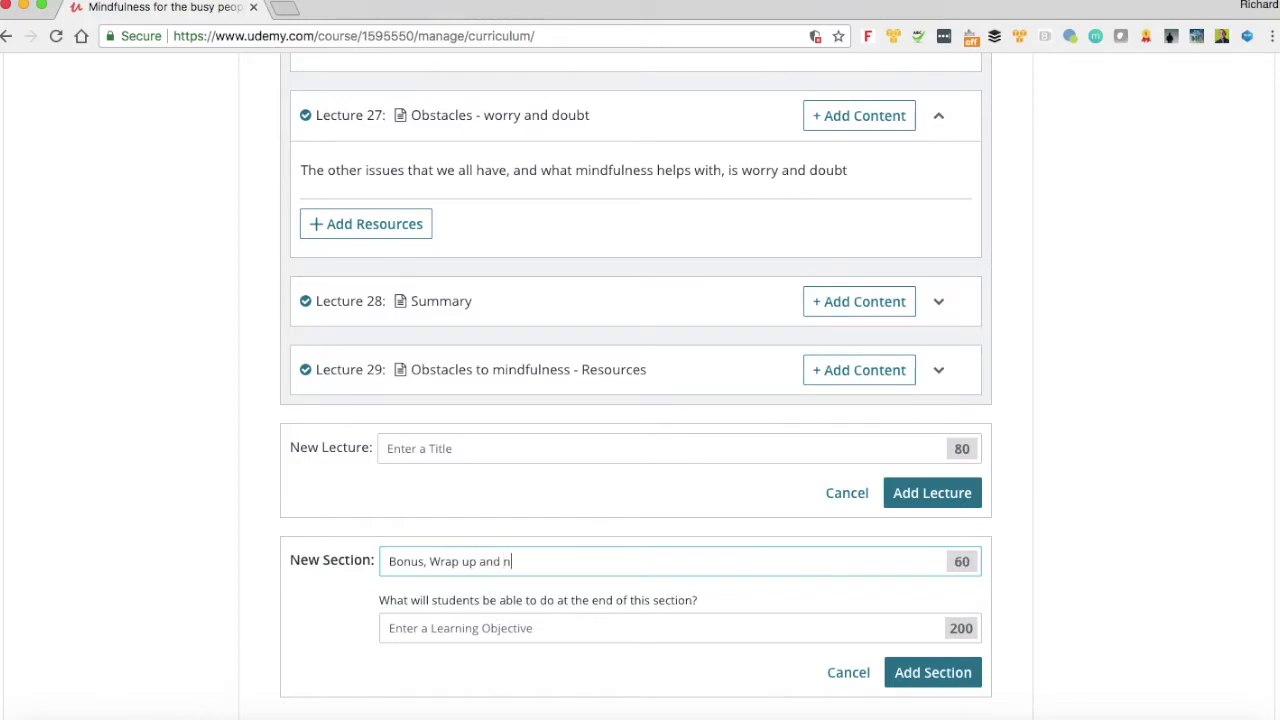
{"action": "type", "text": "ext steps"}
{"action": "left_click", "coordinate": [940, 673]}
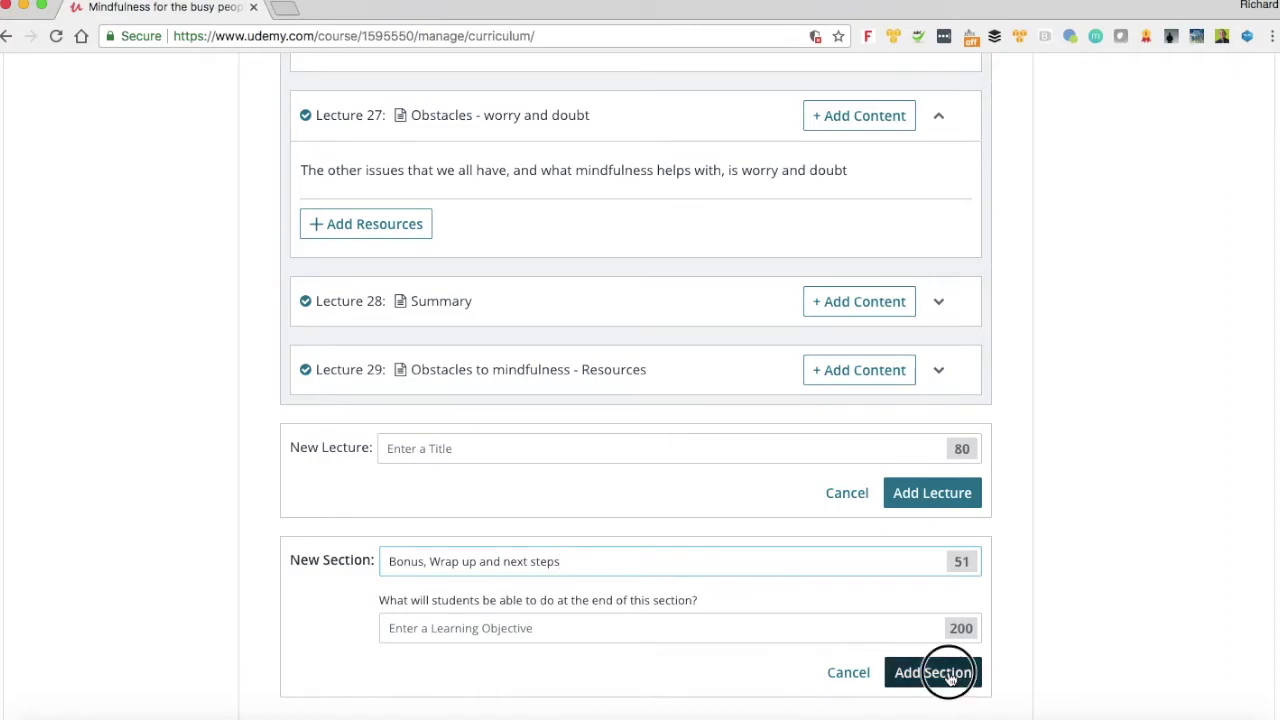
Add a lecture titled "Wrap up" to the "Bonus, Wrap up and next steps" section
{"action": "left_click", "coordinate": [607, 564]}
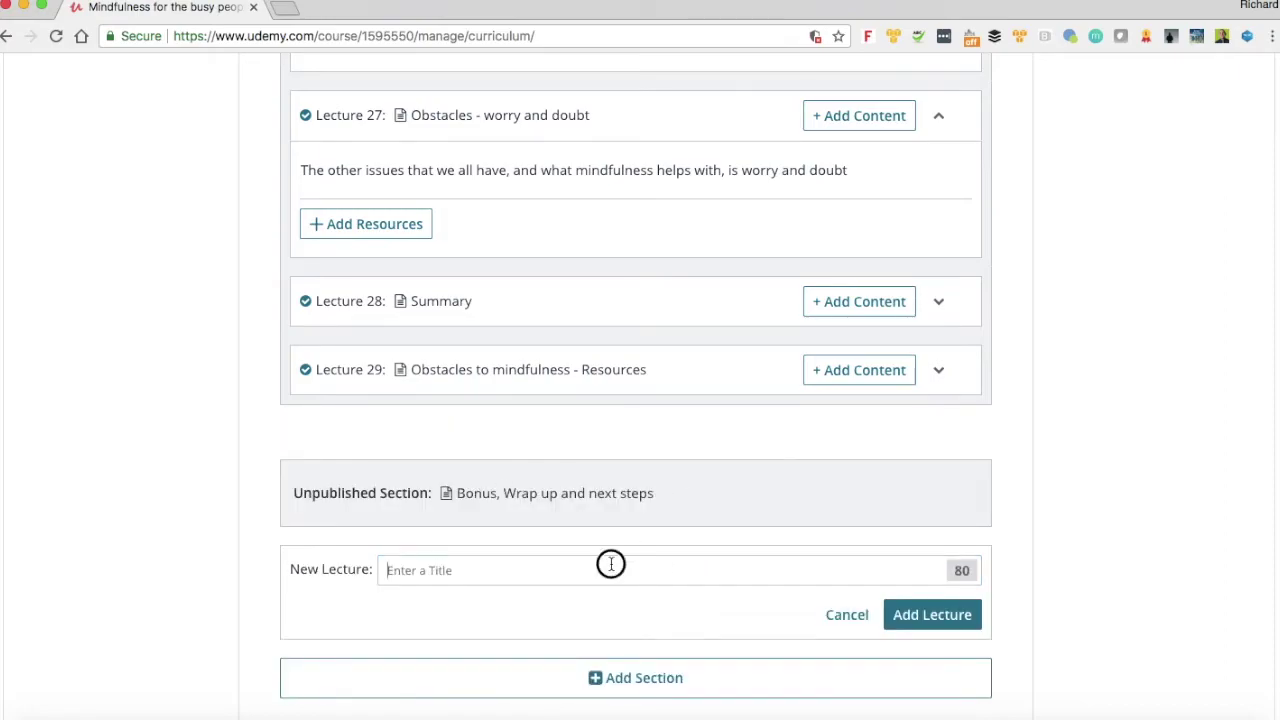
{"action": "type", "text": "Wrap up"}
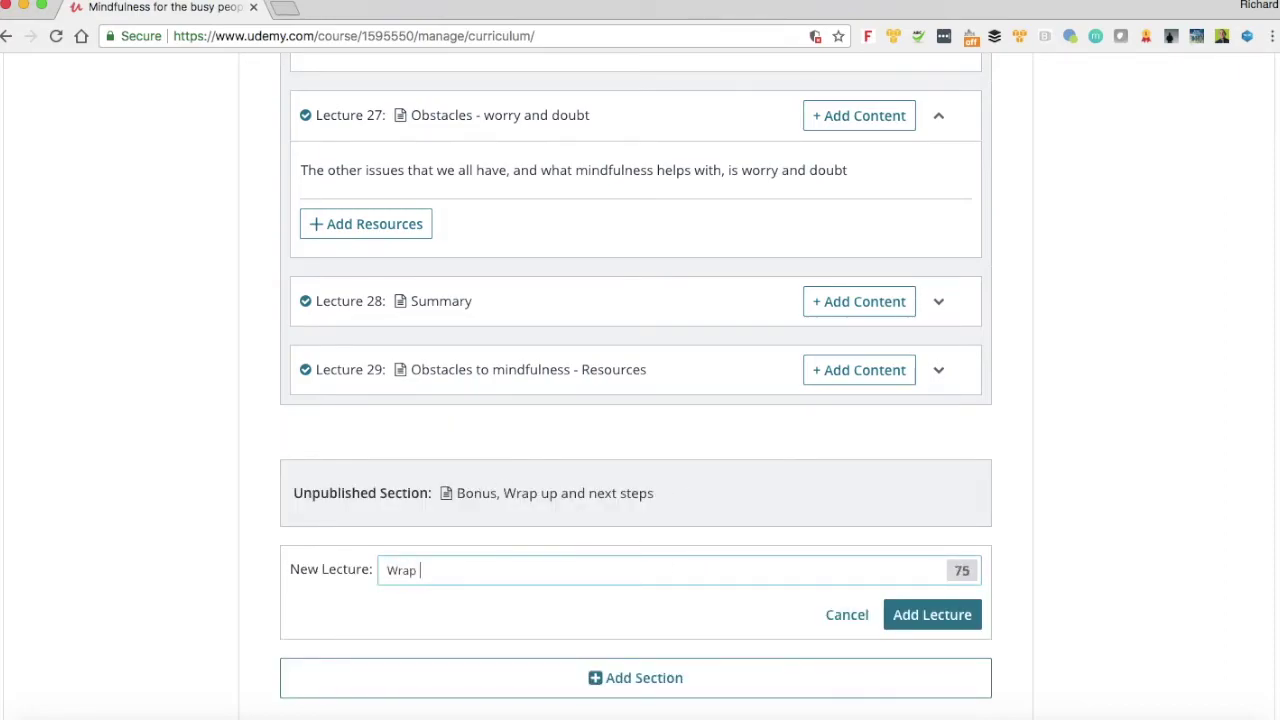
{"action": "left_click", "coordinate": [947, 616]}
Save "In this lecture we discuss the main learning points regarding mindfulness" as the Wrap up lecture's description
{"action": "left_click", "coordinate": [938, 560]}
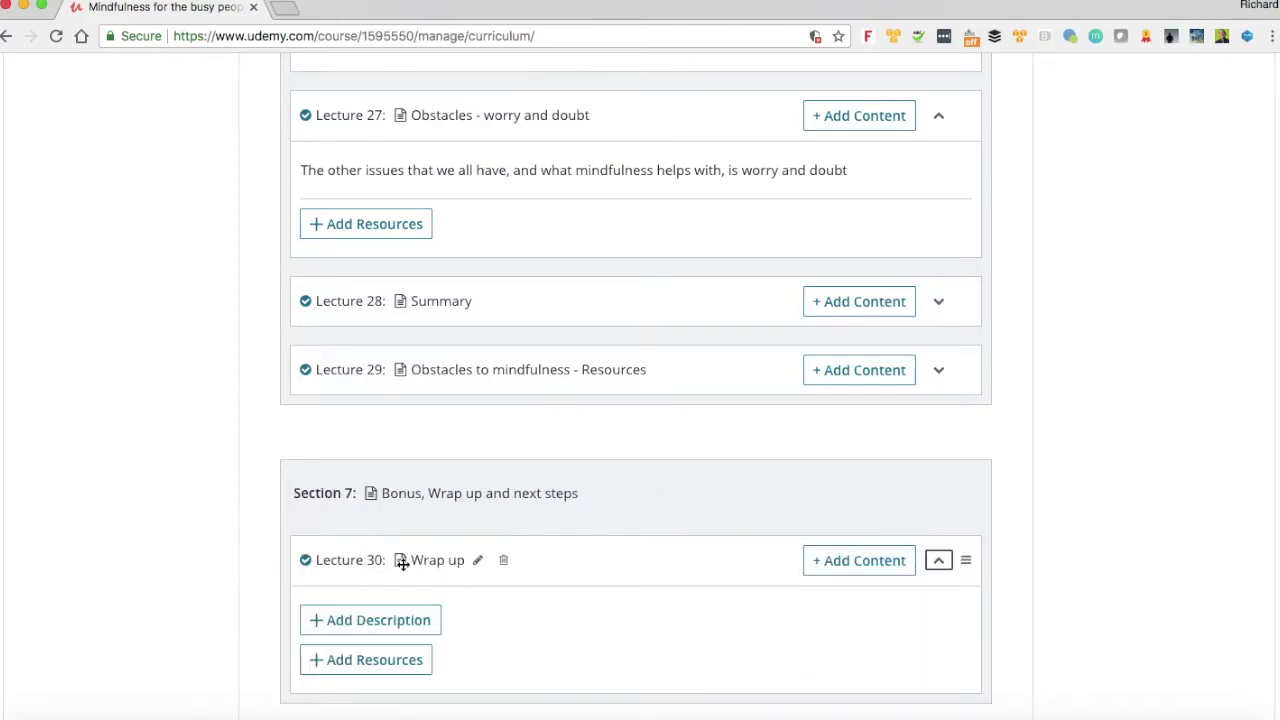
{"action": "left_click", "coordinate": [363, 621]}
{"action": "scroll", "coordinate": [361, 618], "scroll_direction": "down", "scroll_amount": 2}
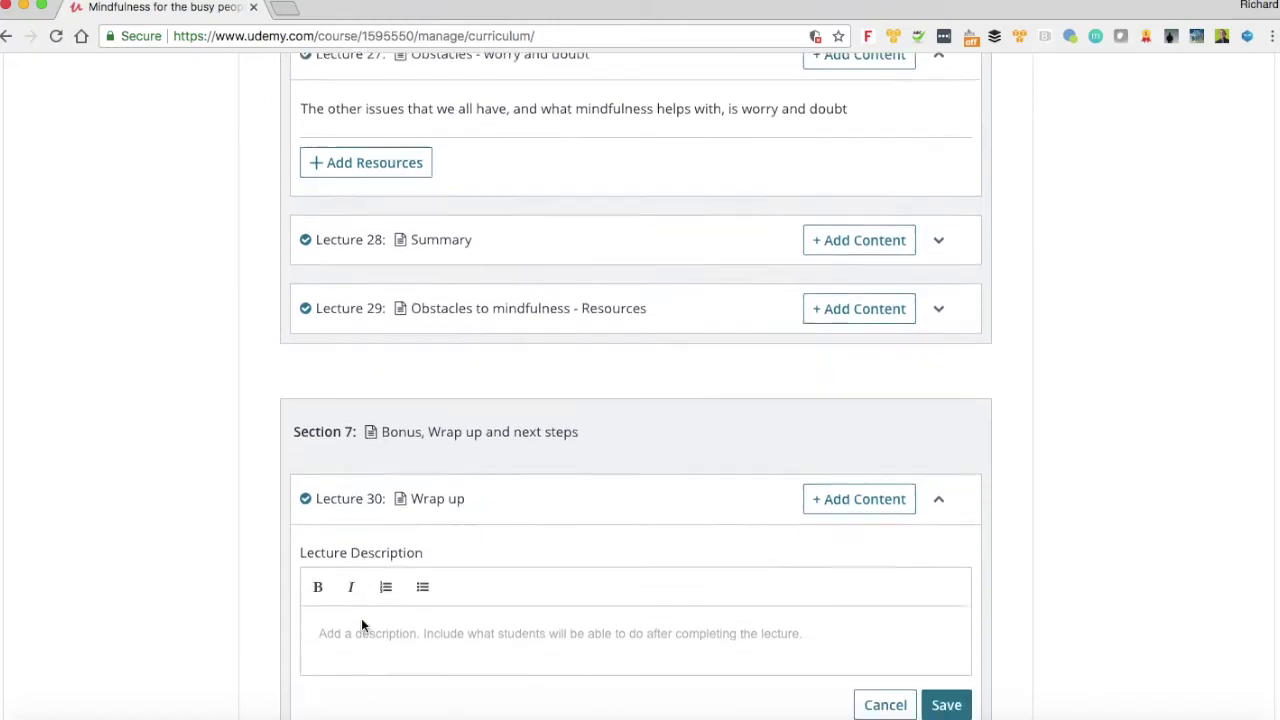
{"action": "type", "text": "In this lecture we discuss the main learning"}
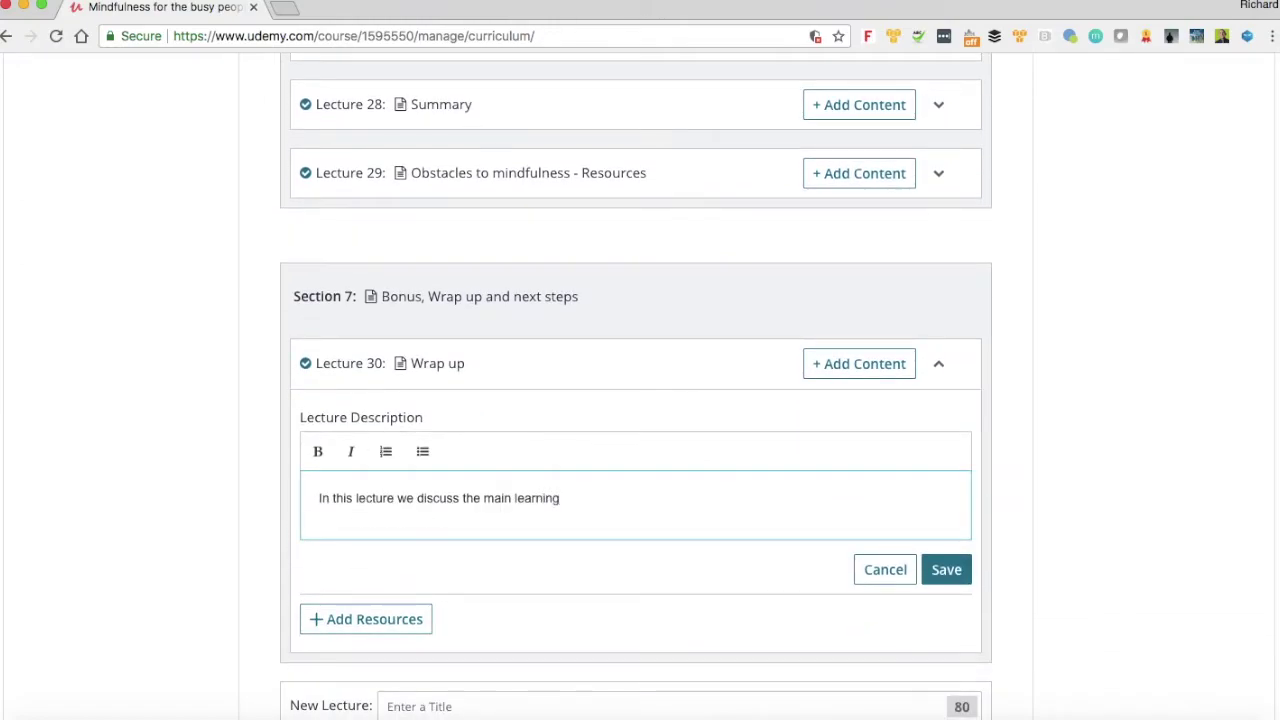
{"action": "type", "text": " points regarding mindfulness"}
{"action": "left_click", "coordinate": [946, 569]}
Add a lecture titled "Help your fellow students" to the "Bonus, Wrap up and next steps" section
{"action": "scroll", "coordinate": [916, 599], "scroll_direction": "down", "scroll_amount": 2}
{"action": "left_click", "coordinate": [476, 472]}
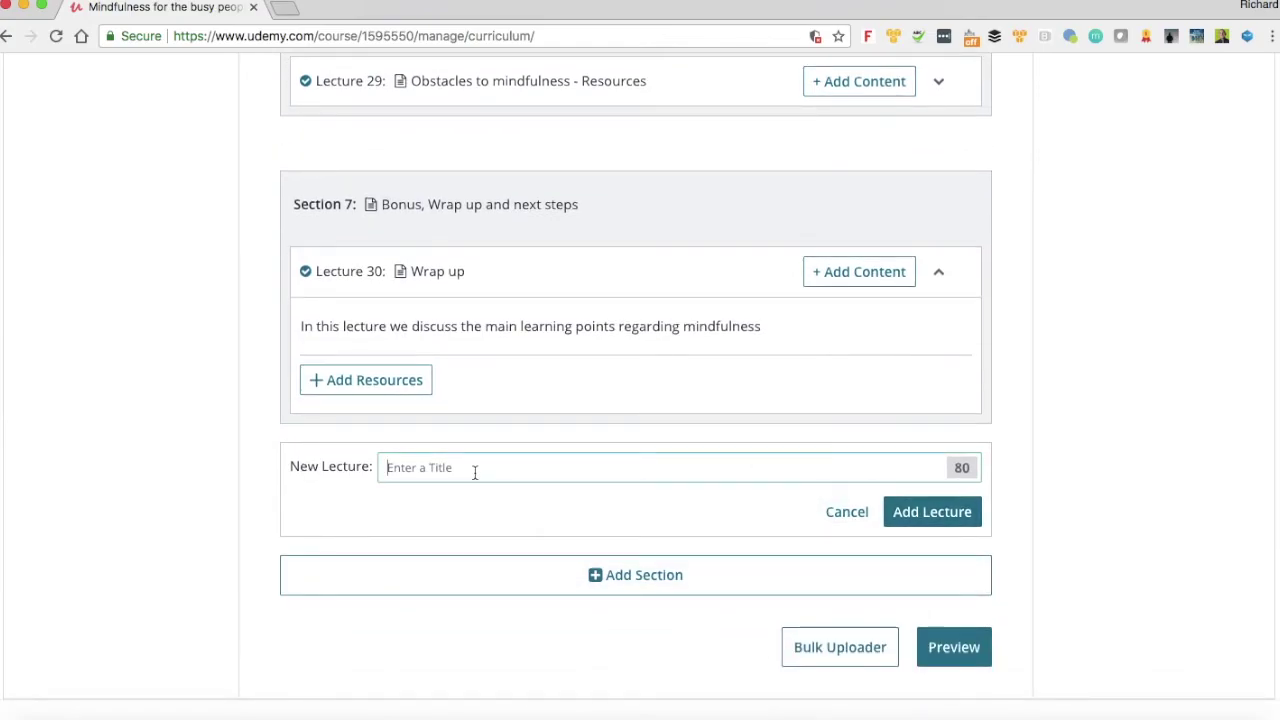
{"action": "type", "text": "Help your fellow students"}
{"action": "key", "text": "Return"}
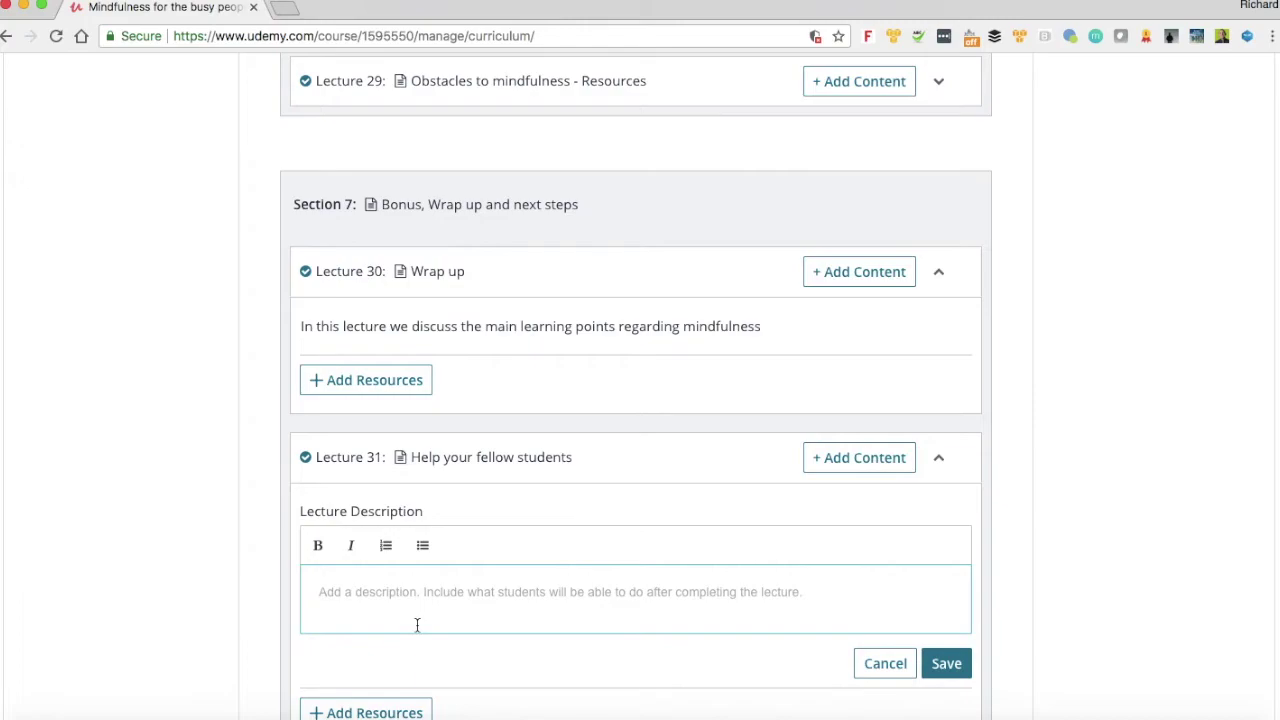
Save a description for the Help your fellow students lecture beginning "You can help your fellow students by leaving a Review of this course"
{"action": "type", "text": "You can help your fellow students by leaving a Review of this course. The Review lets your fellow students make the decision to take the course or not. It helps them understand how your experiences in the course helped you become more charismatic, and then they can decide if they want to follow in your footsteps"}
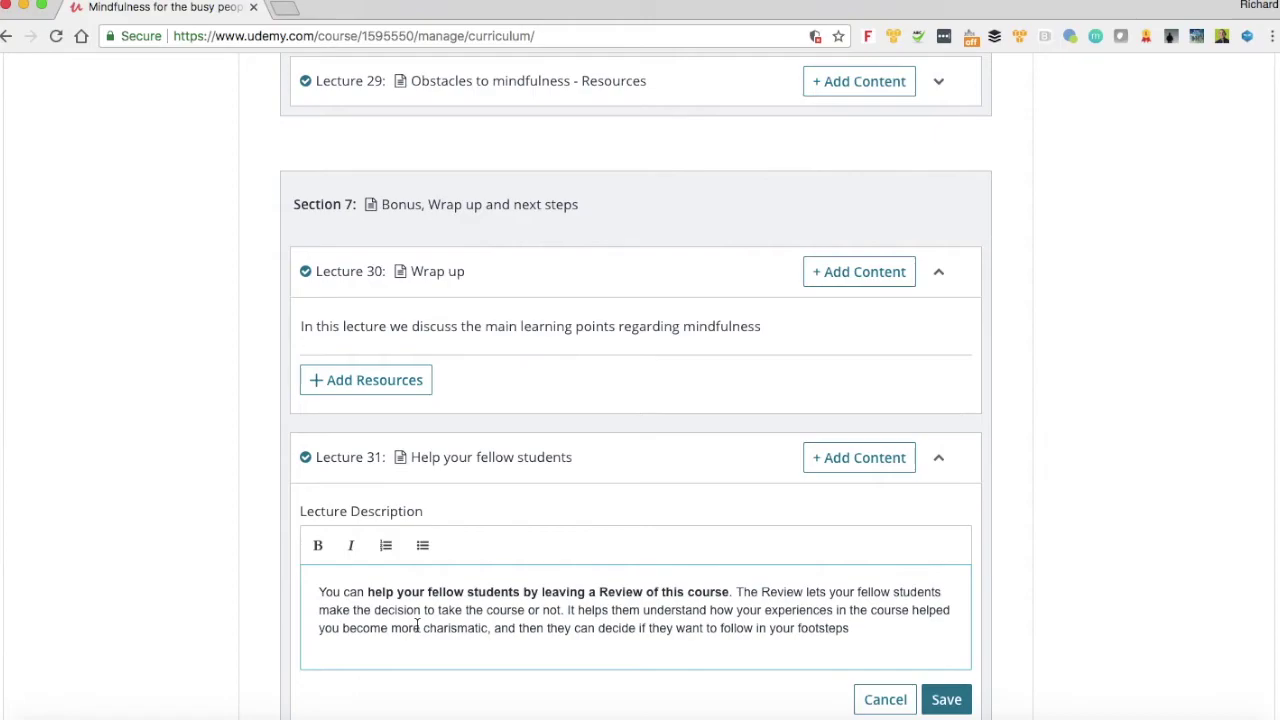
{"action": "scroll", "coordinate": [417, 626], "scroll_direction": "down", "scroll_amount": 3}
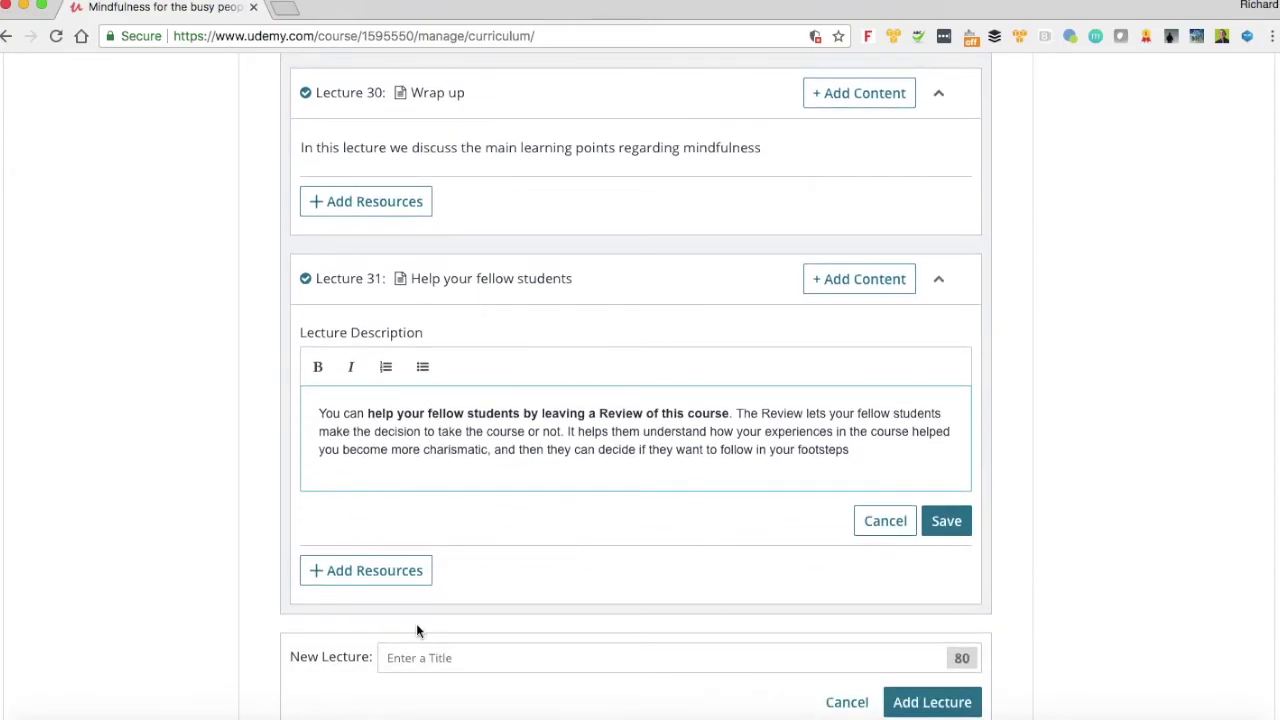
{"action": "left_click", "coordinate": [948, 520]}
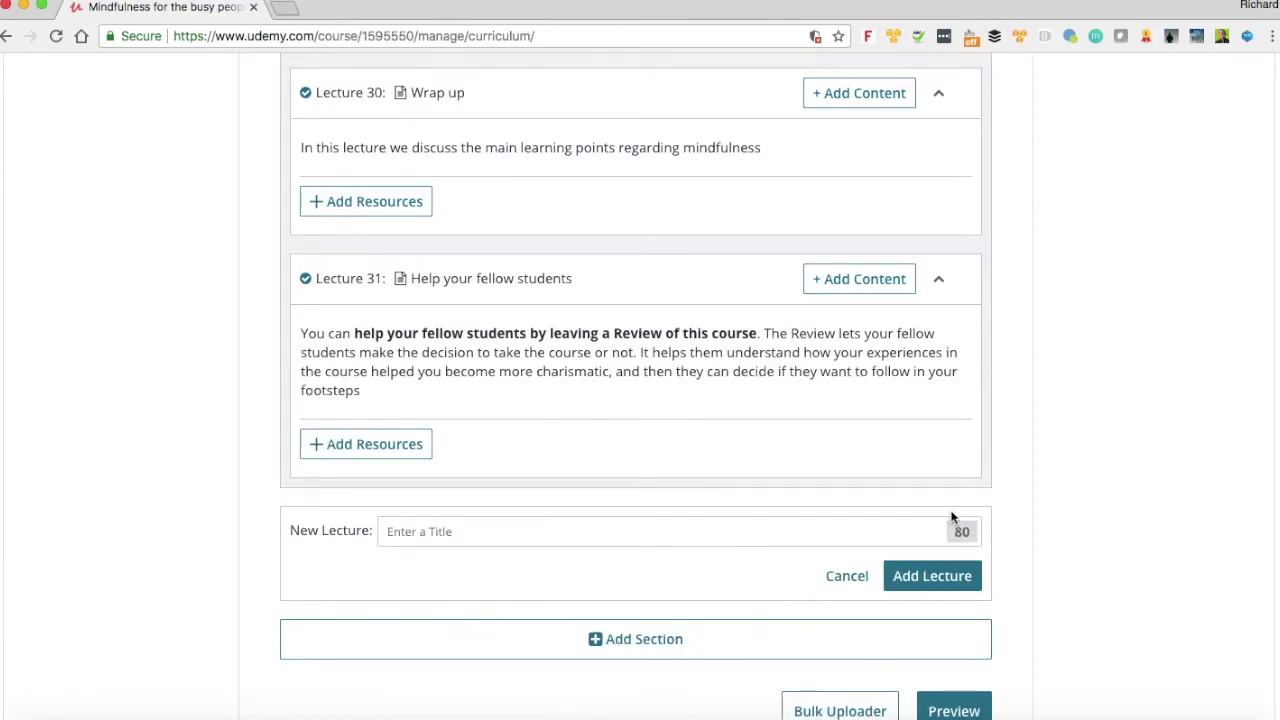
Add a lecture titled "Join our facebook group" after the Help your fellow students lecture
{"action": "left_click", "coordinate": [525, 536]}
{"action": "type", "text": "Join our facebook group"}
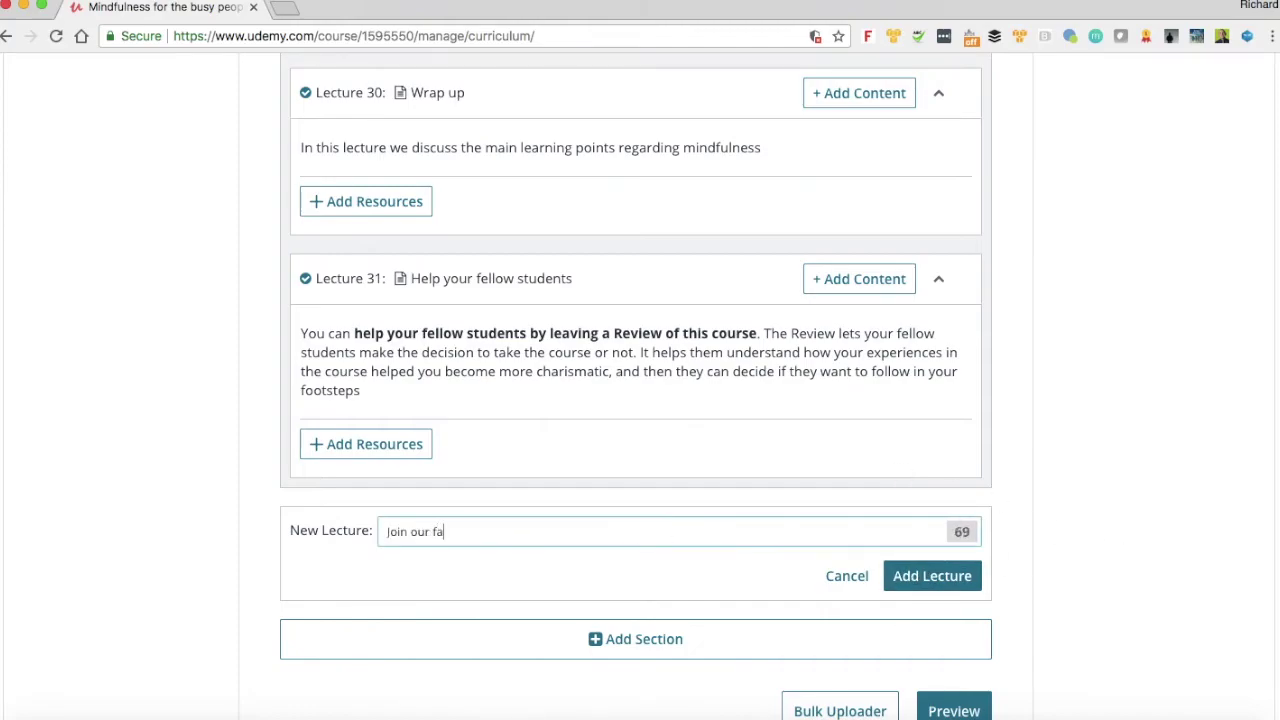
{"action": "key", "text": "Return"}
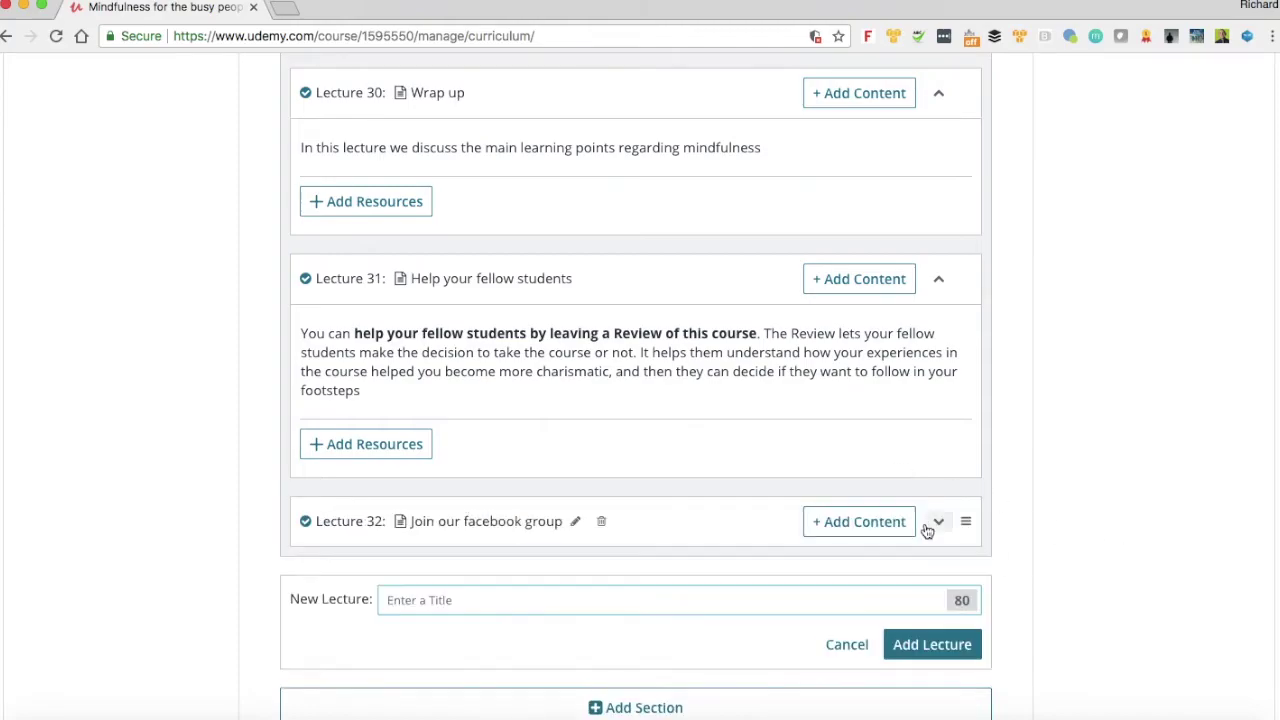
Give the Join our facebook group lecture the description "Join our Students Only Facebook group. There, you can ask your questions, share your successes, inspire and be inspired."
{"action": "left_click", "coordinate": [936, 523]}
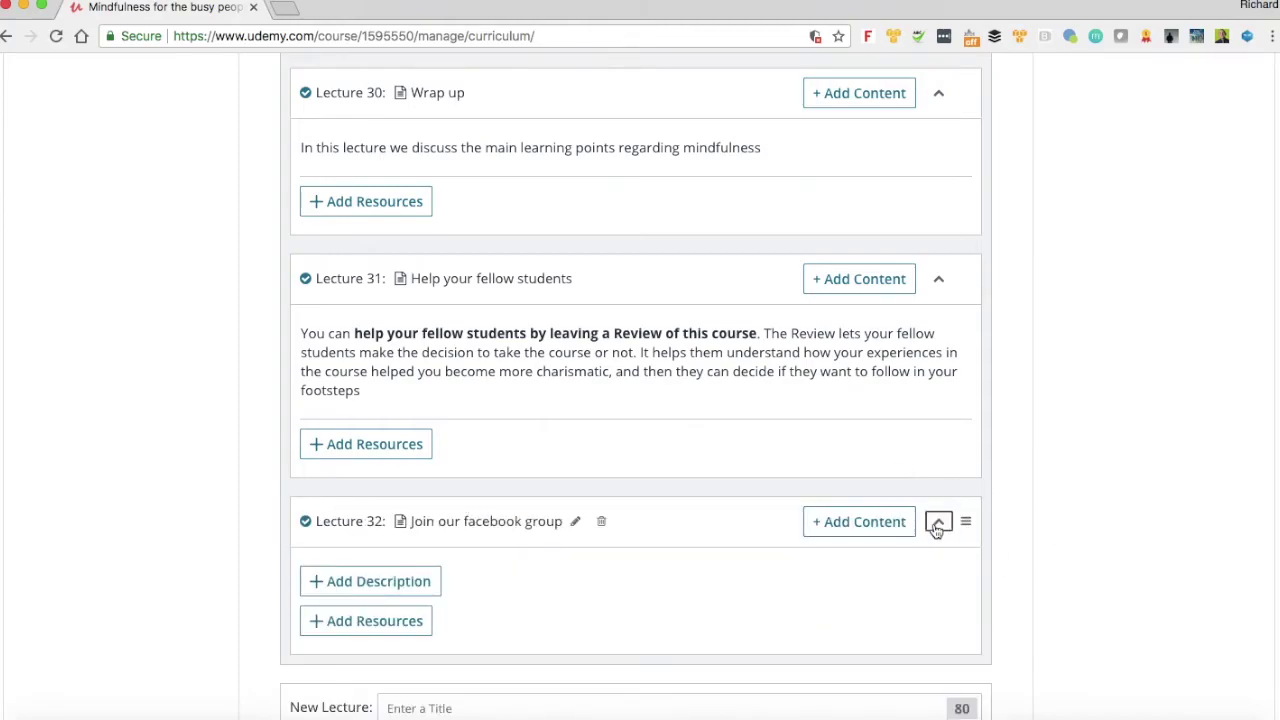
{"action": "left_click", "coordinate": [373, 582]}
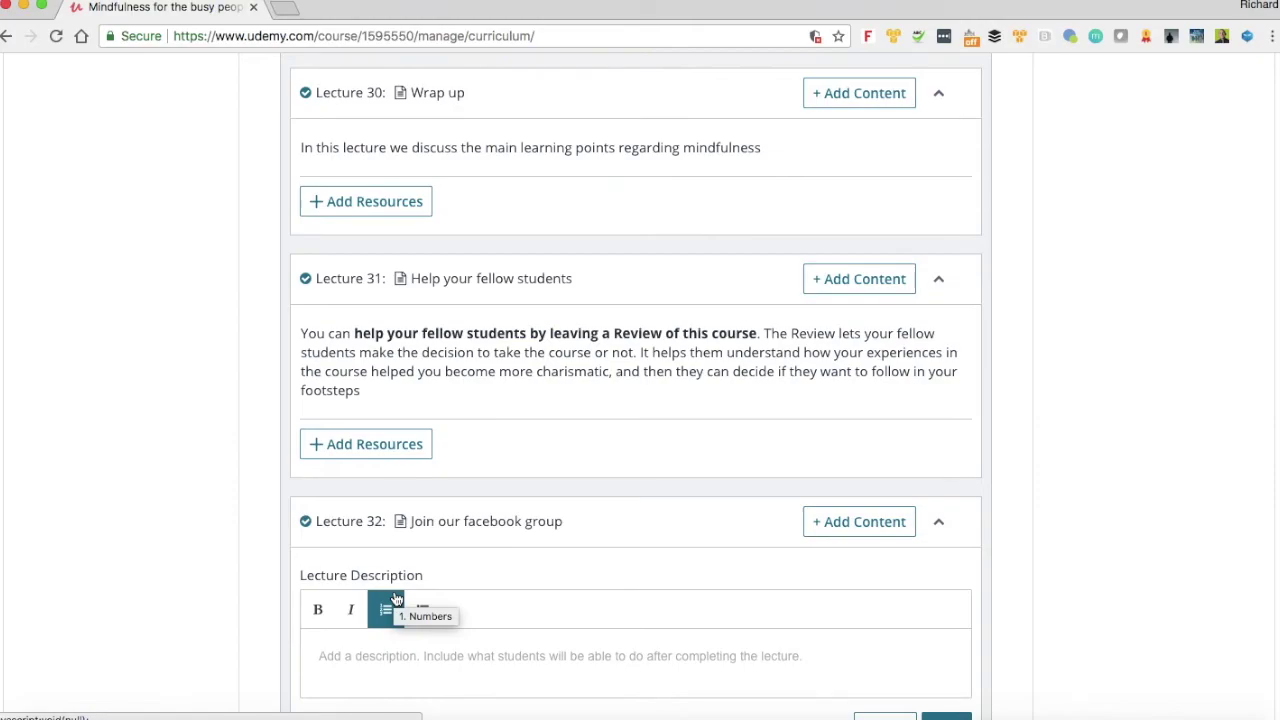
{"action": "left_click", "coordinate": [364, 665]}
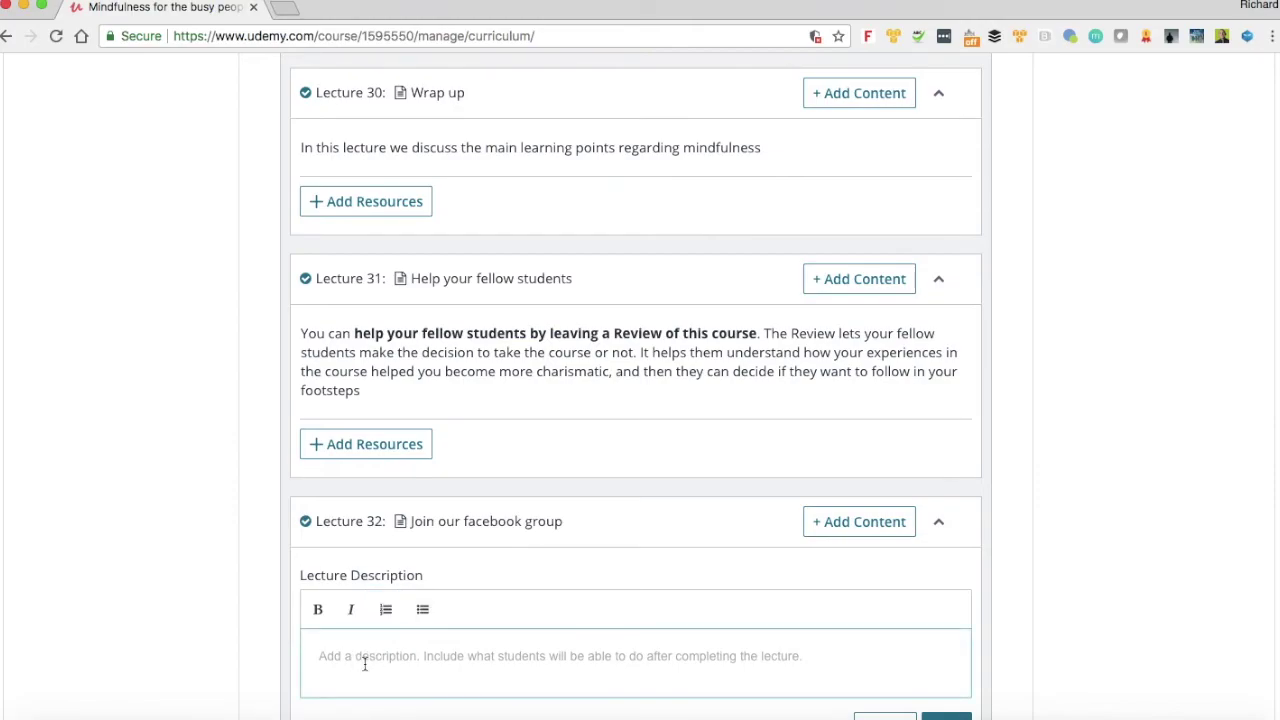
{"action": "type", "text": "Join our Students Only Facebook group. There, you can ask your questions, share your successes, inspire and be inspired."}
{"action": "scroll", "coordinate": [364, 665], "scroll_direction": "down", "scroll_amount": 3}
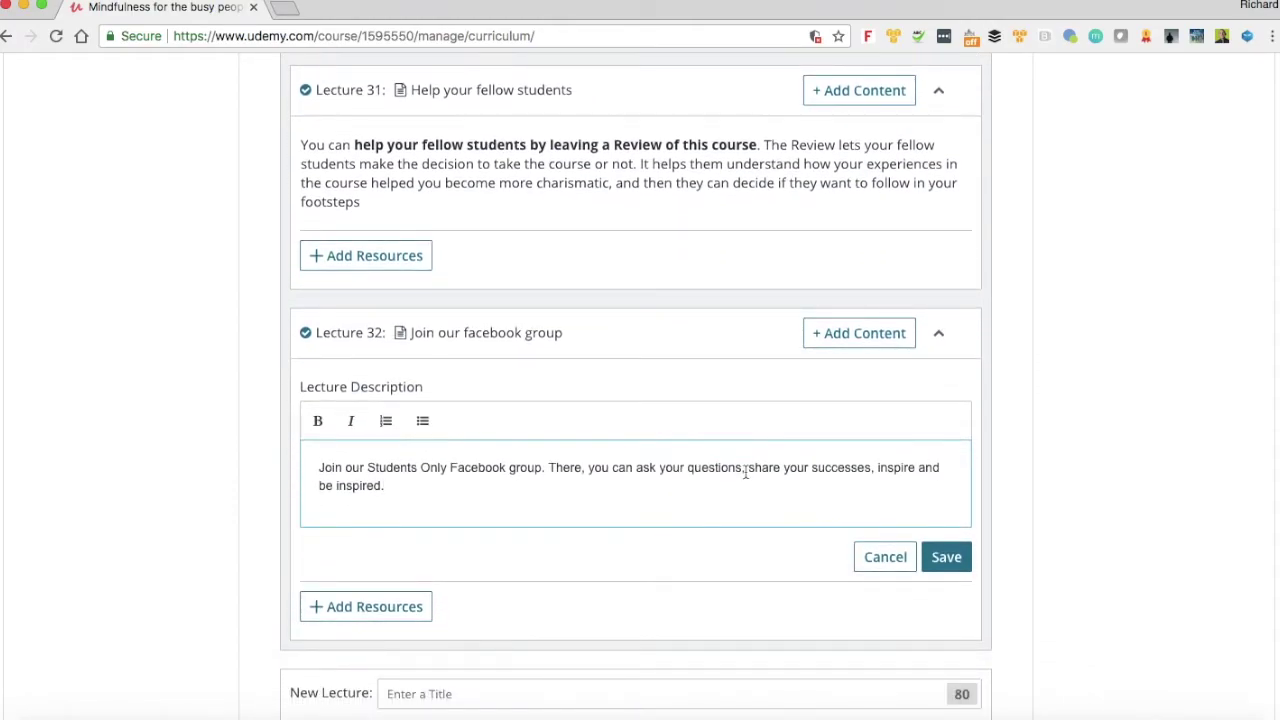
{"action": "left_click", "coordinate": [945, 557]}
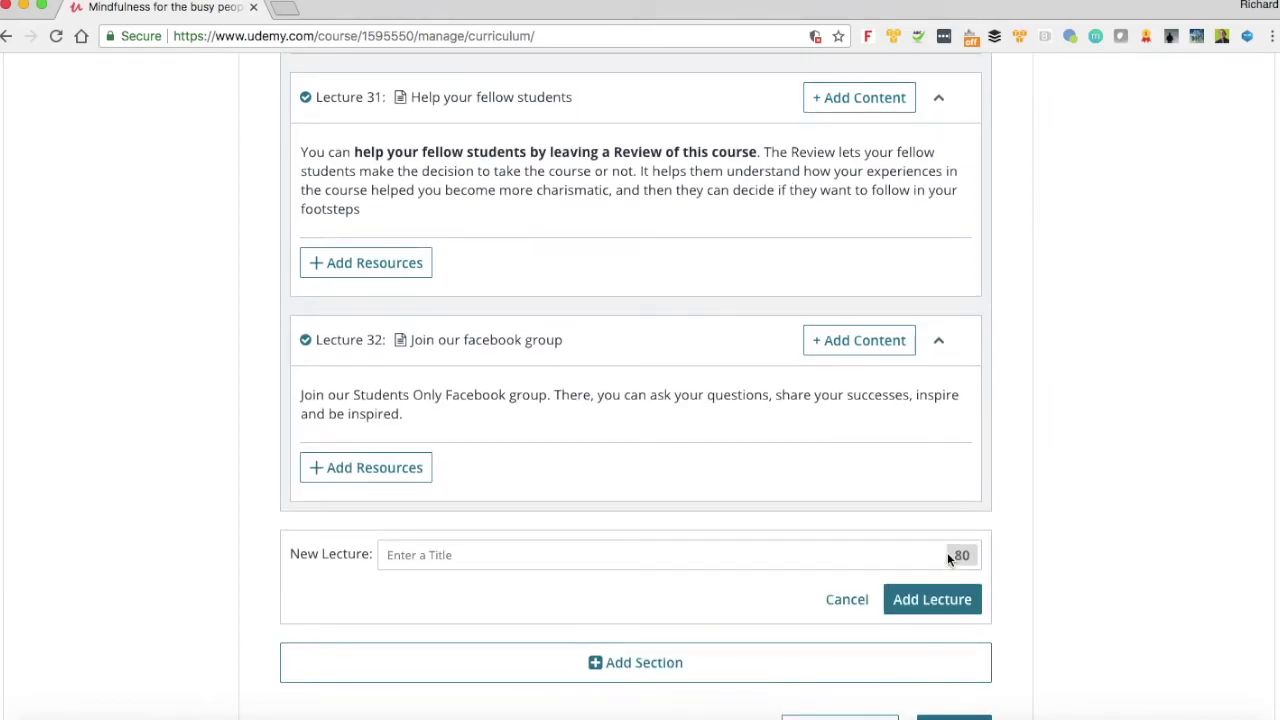
Preview the course and examine its overview page, including the course numbers, features, description and instructor details
{"action": "scroll", "coordinate": [947, 552], "scroll_direction": "up", "scroll_amount": 20}
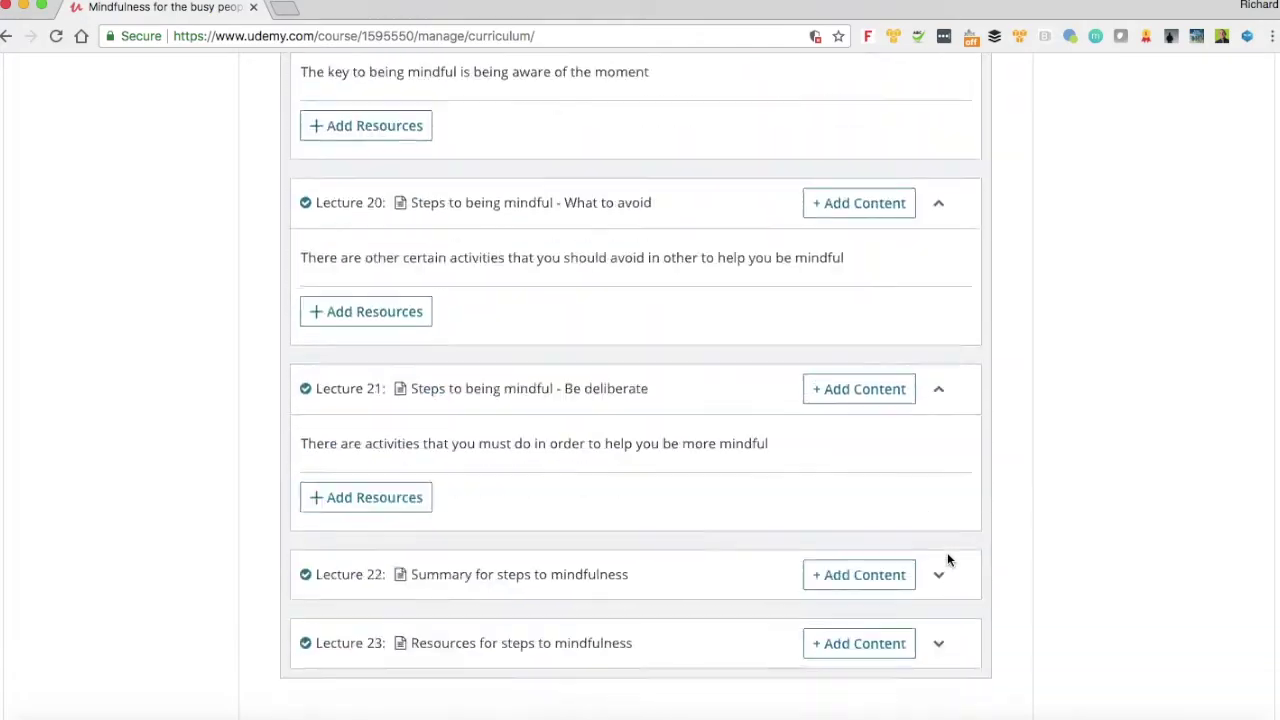
{"action": "scroll", "coordinate": [947, 560], "scroll_direction": "up", "scroll_amount": 20}
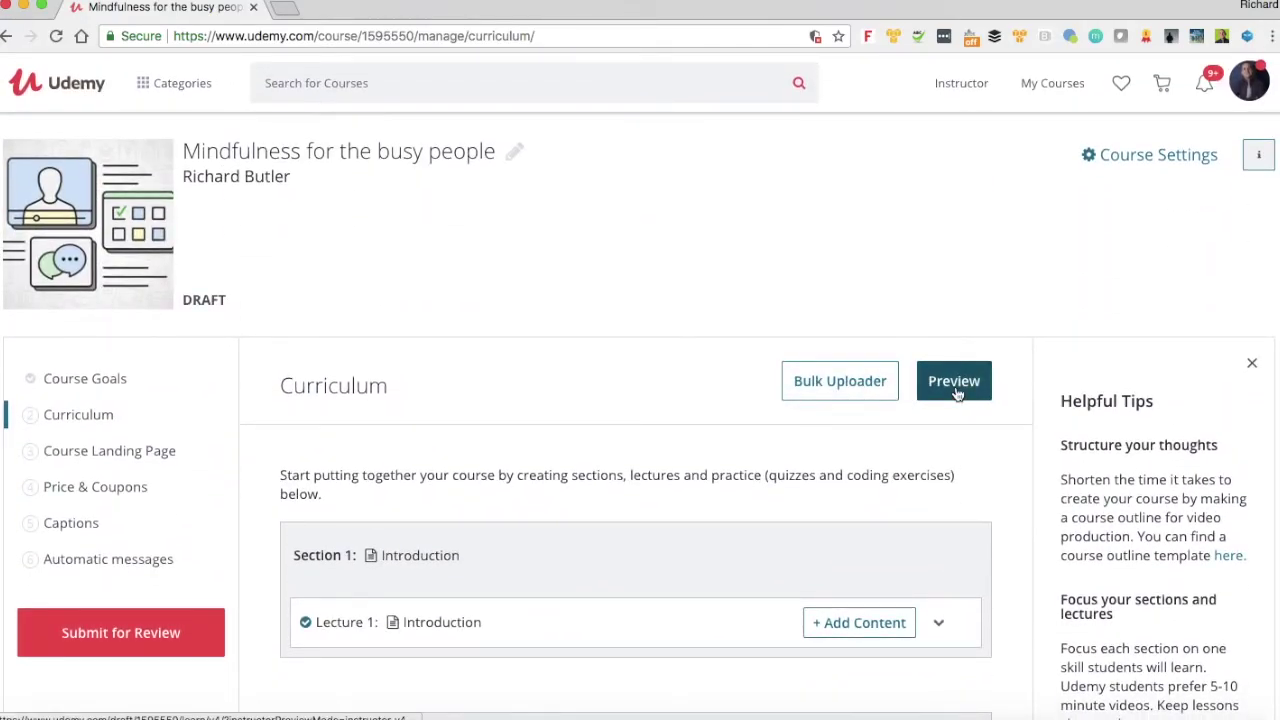
{"action": "left_click", "coordinate": [955, 385]}
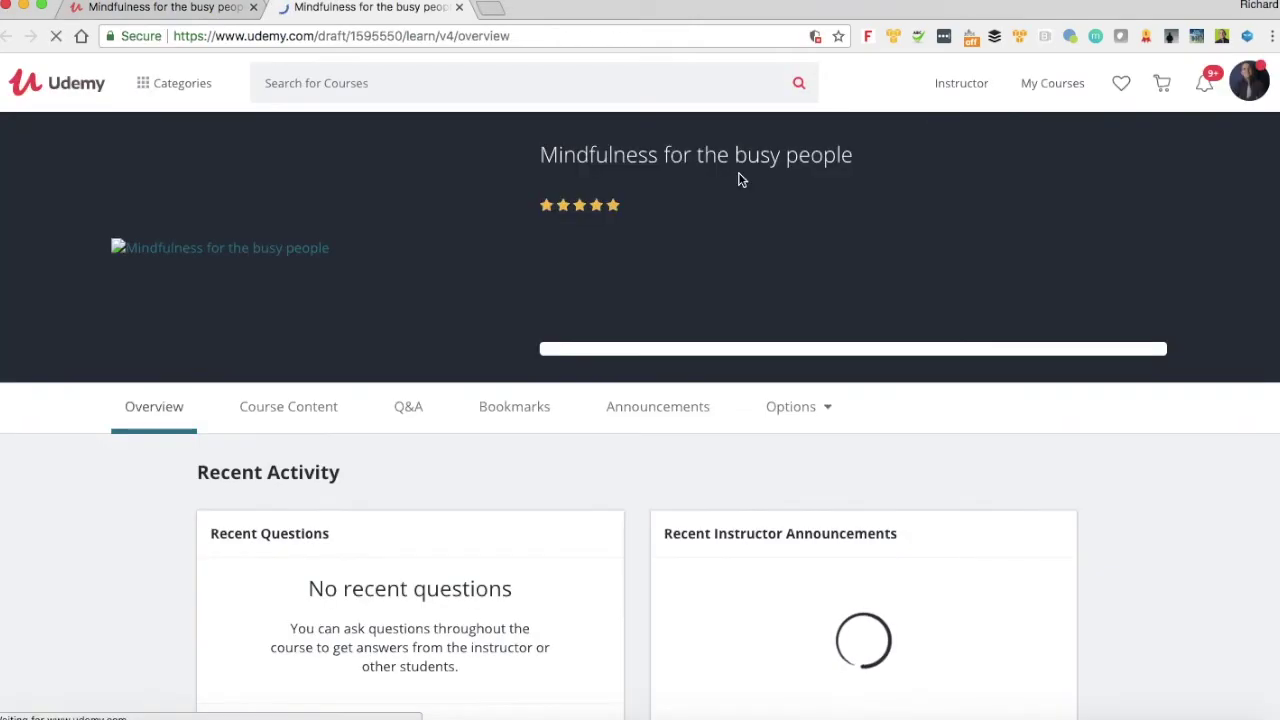
{"action": "scroll", "coordinate": [740, 180], "scroll_direction": "down", "scroll_amount": 6}
{"action": "scroll", "coordinate": [740, 180], "scroll_direction": "down", "scroll_amount": 1}
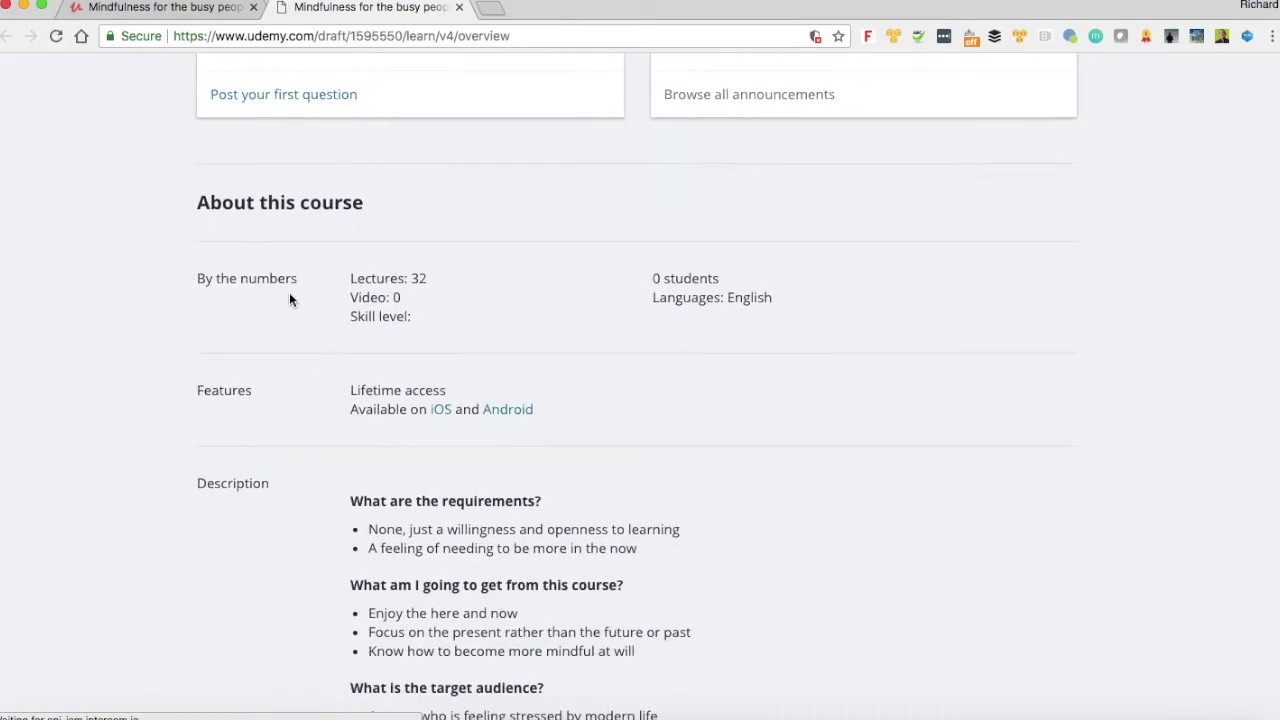
{"action": "scroll", "coordinate": [435, 303], "scroll_direction": "down", "scroll_amount": 3}
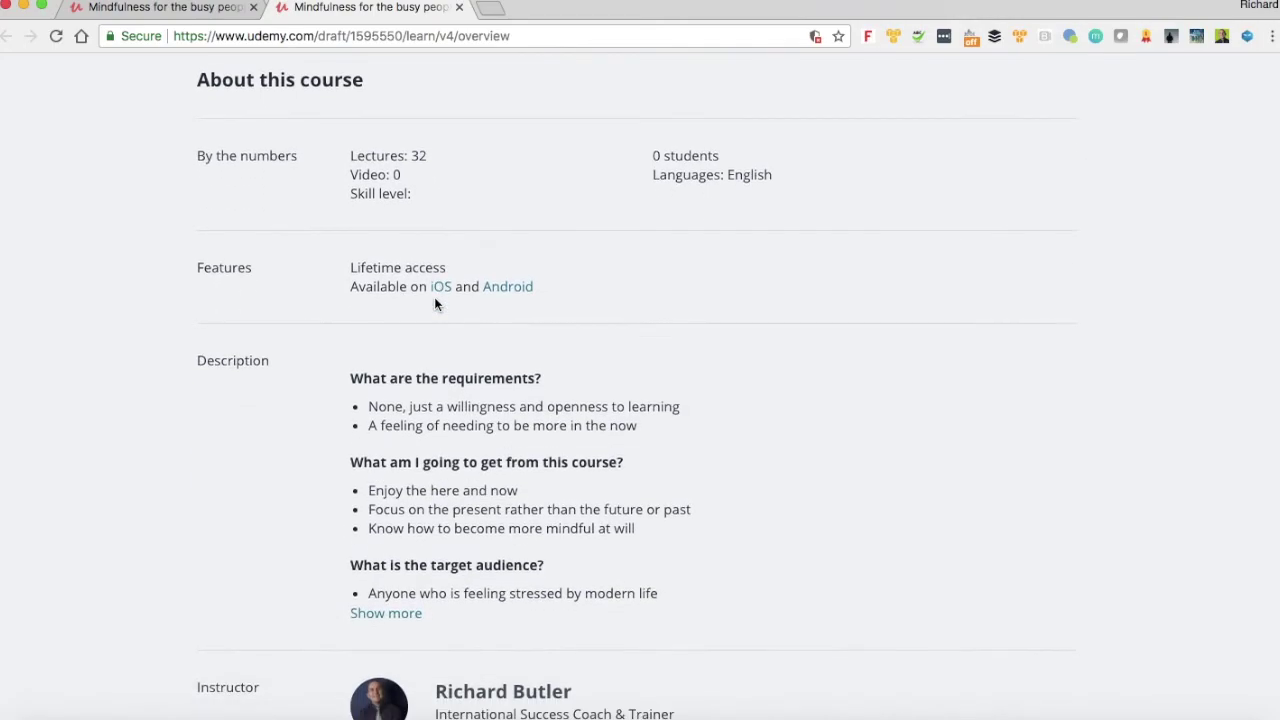
{"action": "scroll", "coordinate": [528, 425], "scroll_direction": "down", "scroll_amount": 2}
{"action": "scroll", "coordinate": [528, 425], "scroll_direction": "down", "scroll_amount": 5}
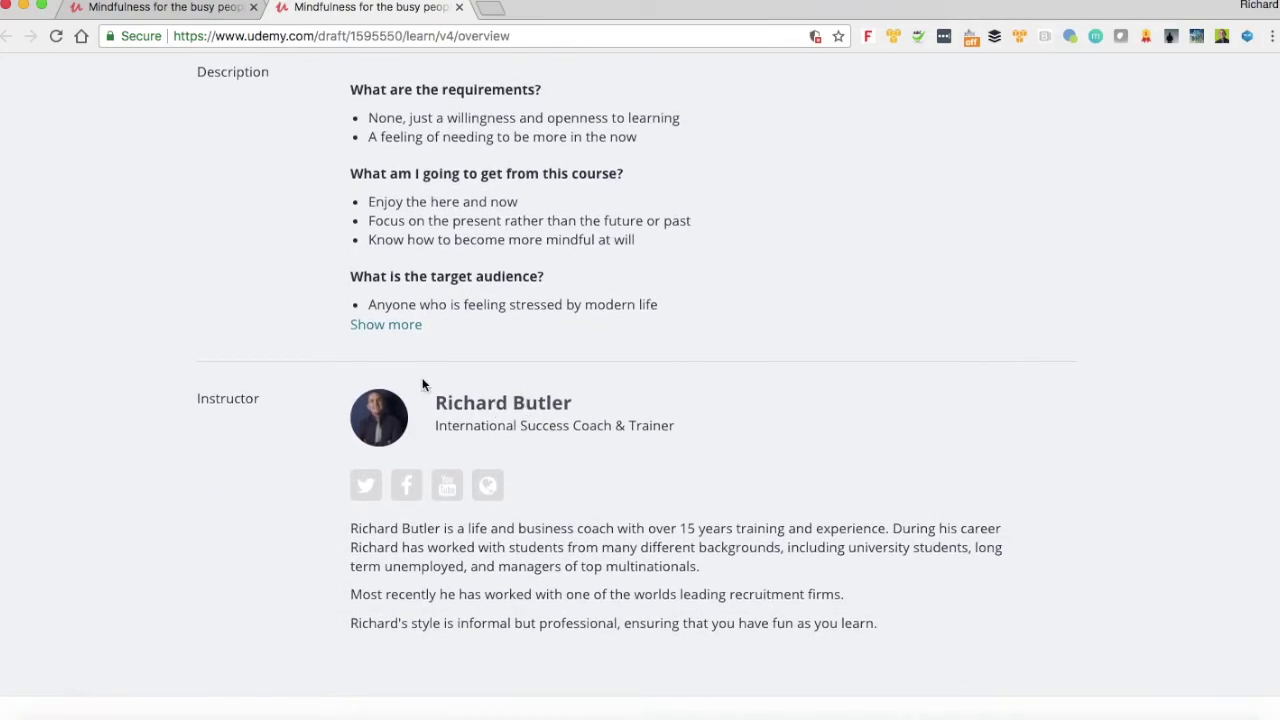
{"action": "scroll", "coordinate": [534, 449], "scroll_direction": "down", "scroll_amount": 5}
{"action": "scroll", "coordinate": [534, 449], "scroll_direction": "up", "scroll_amount": 15}
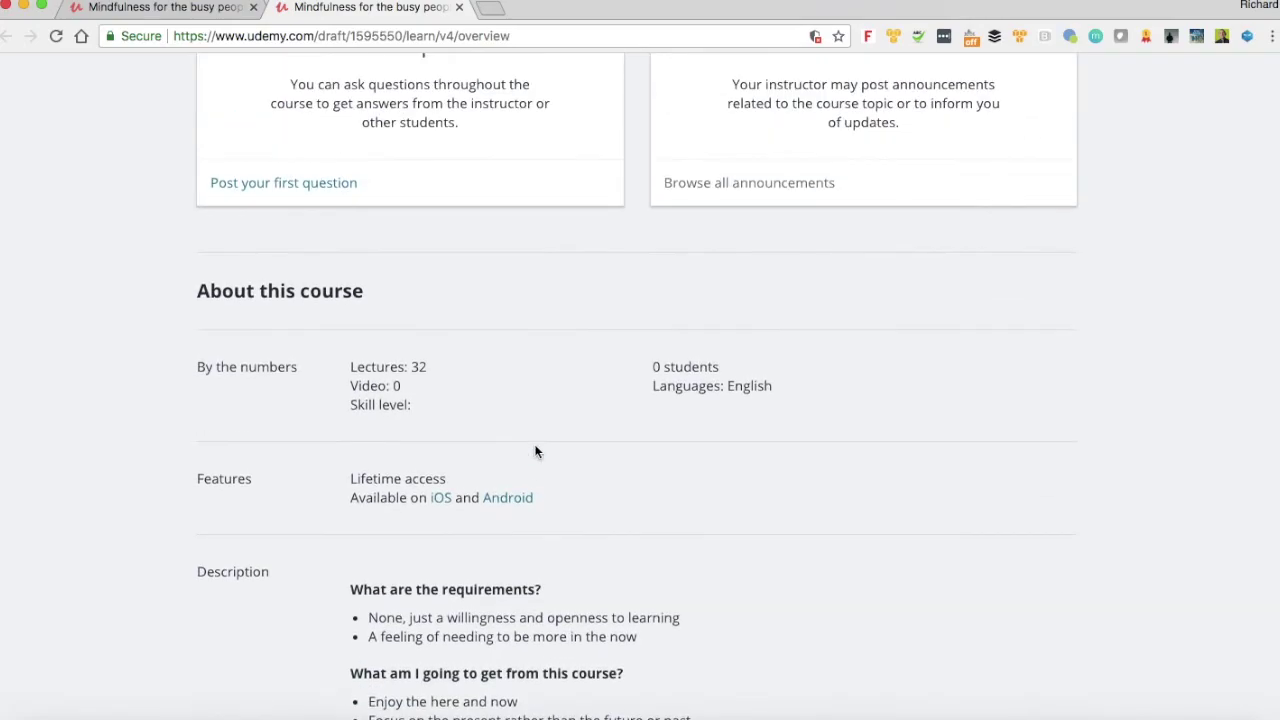
{"action": "scroll", "coordinate": [535, 452], "scroll_direction": "up", "scroll_amount": 8}
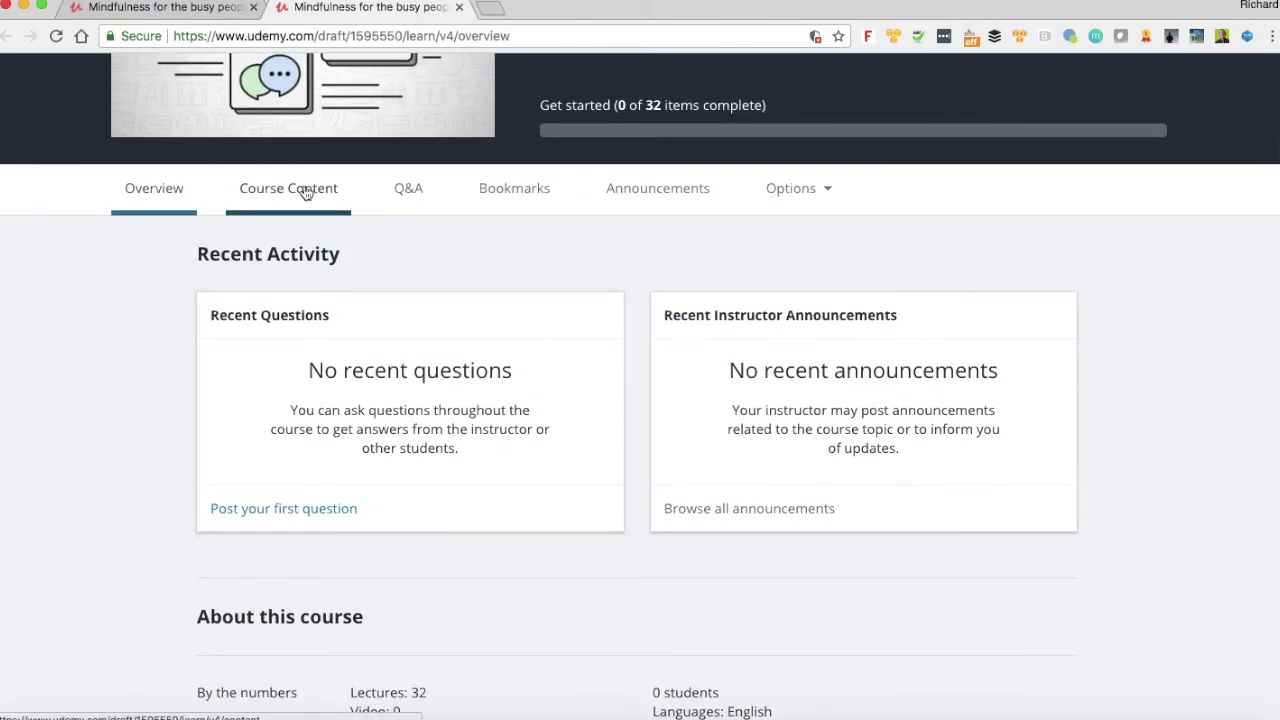
Review the section list in the previewed course's content, and return to the curriculum editor
{"action": "left_click", "coordinate": [307, 192]}
{"action": "left_click", "coordinate": [657, 314]}
{"action": "scroll", "coordinate": [661, 317], "scroll_direction": "down", "scroll_amount": 2}
{"action": "scroll", "coordinate": [660, 317], "scroll_direction": "down", "scroll_amount": 5}
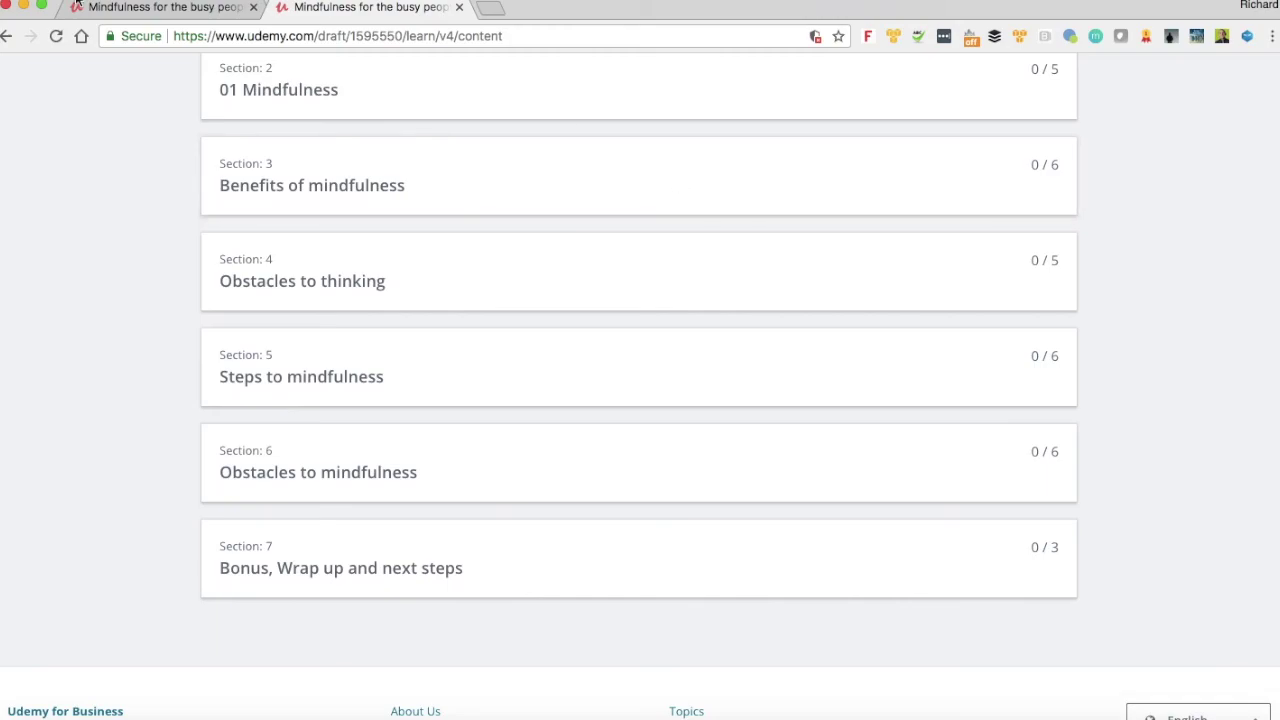
{"action": "left_click", "coordinate": [122, 20]}
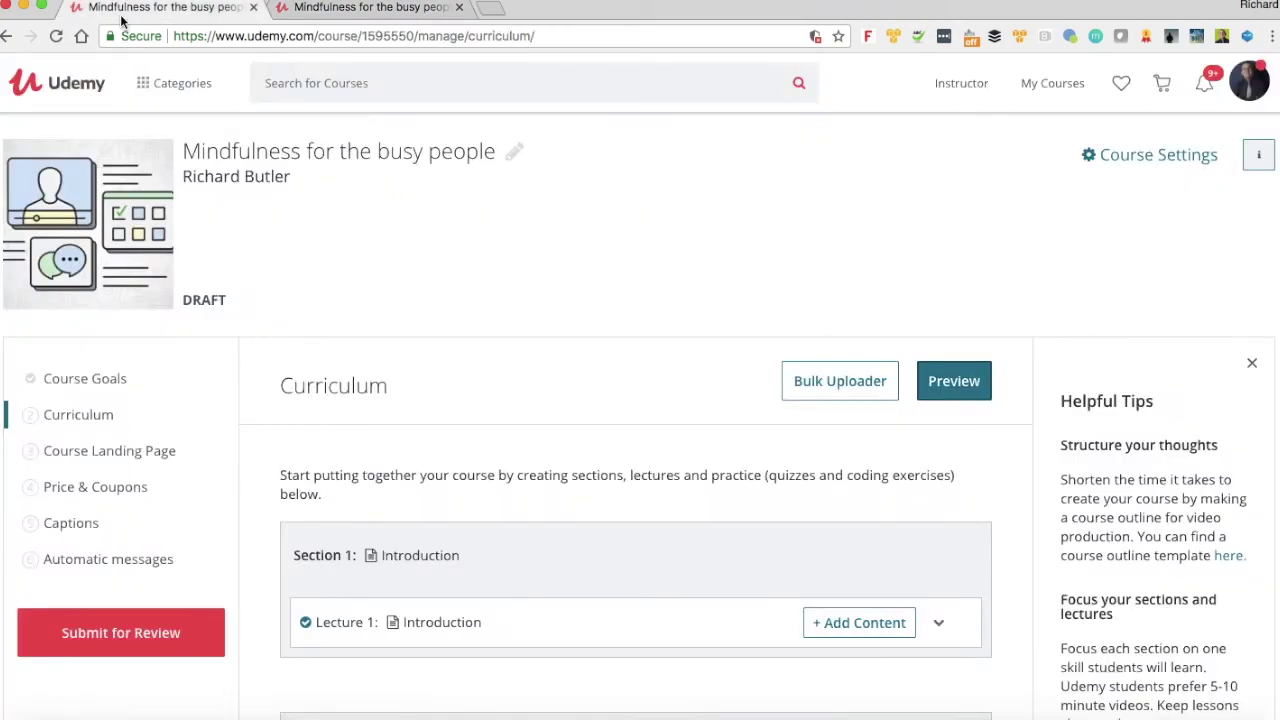